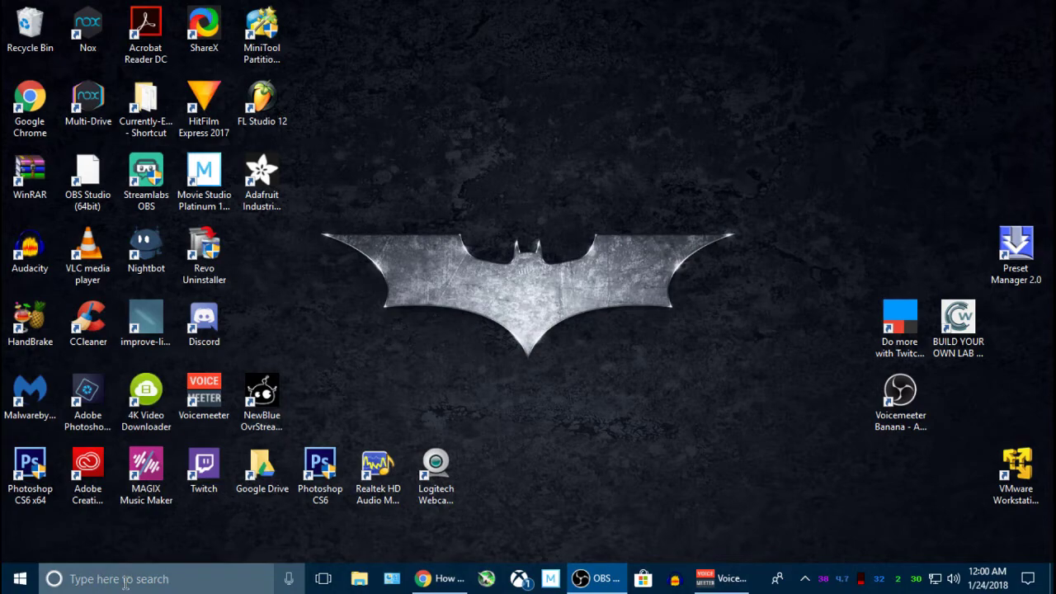
- Search Windows for photos, open the Photos app and decline its request for a rating
left_click(23, 586)
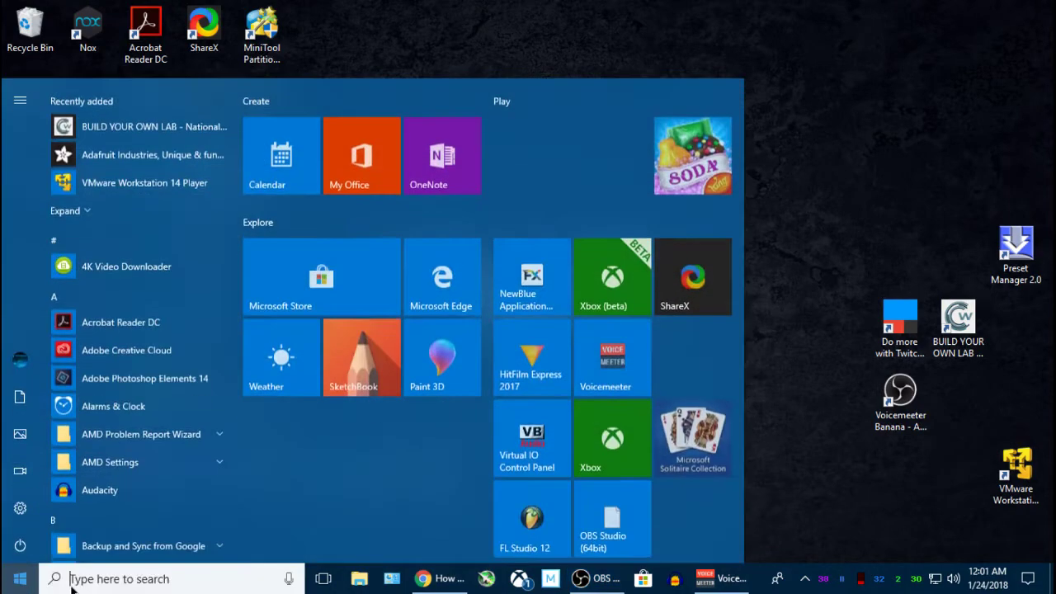
left_click(196, 579)
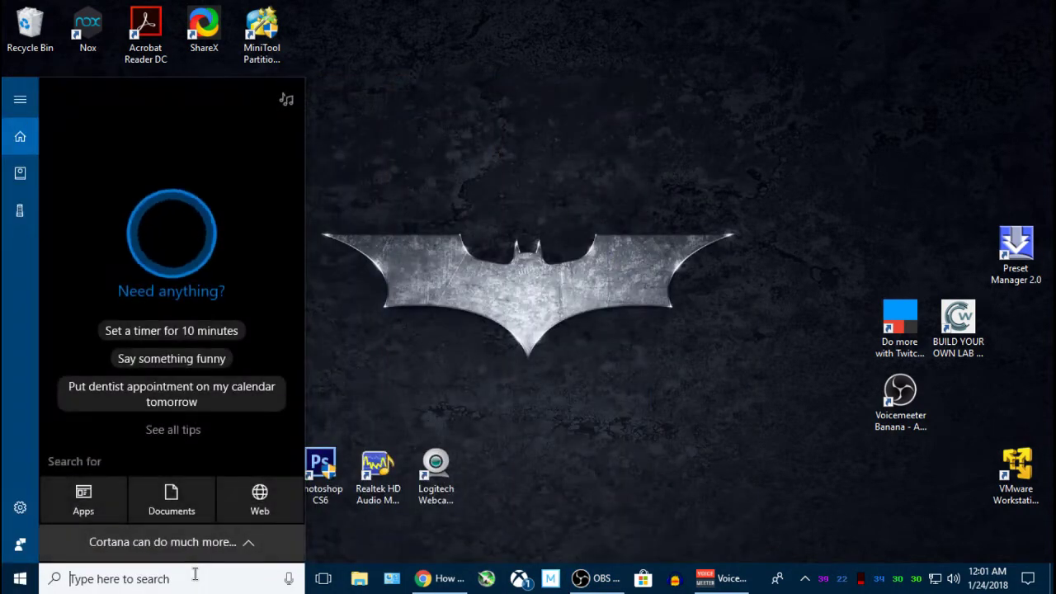
type("photos")
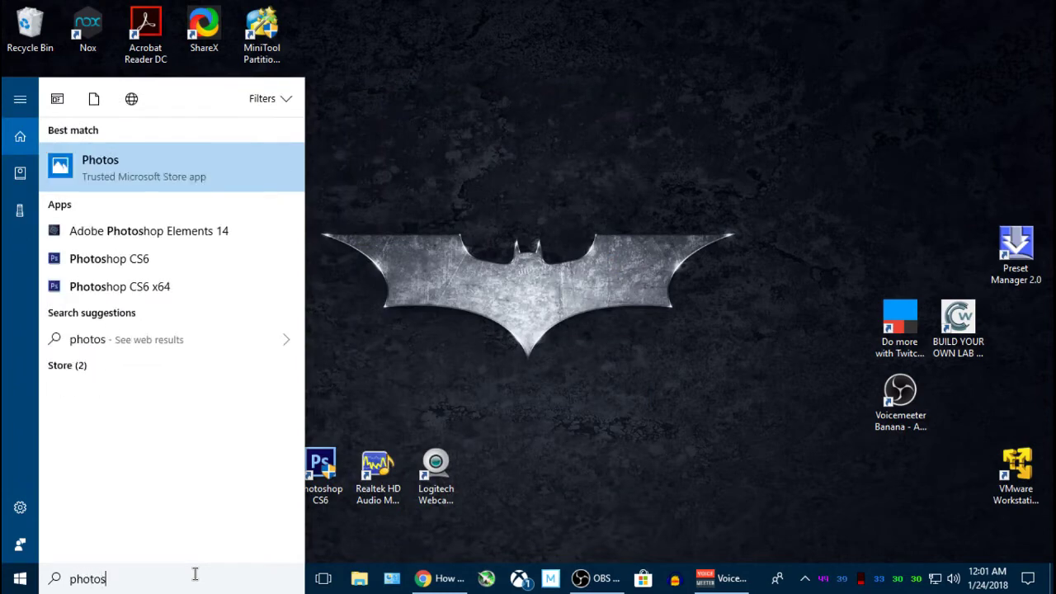
left_click(170, 182)
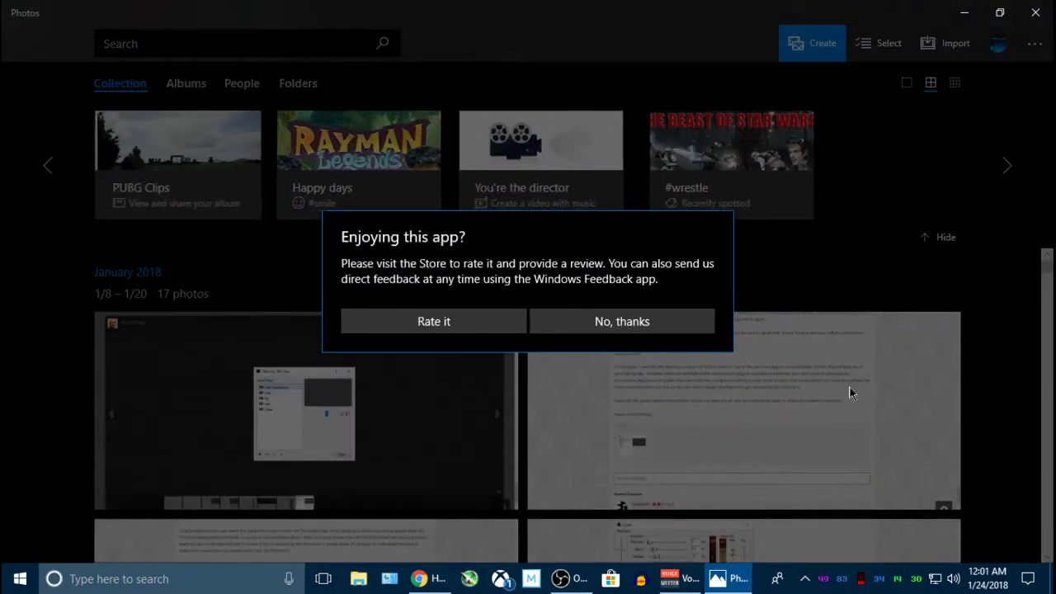
left_click(622, 322)
- Open the PUBG Clips video project from the collection's highlights and decline recreating the missing effects
mouse_move(158, 168)
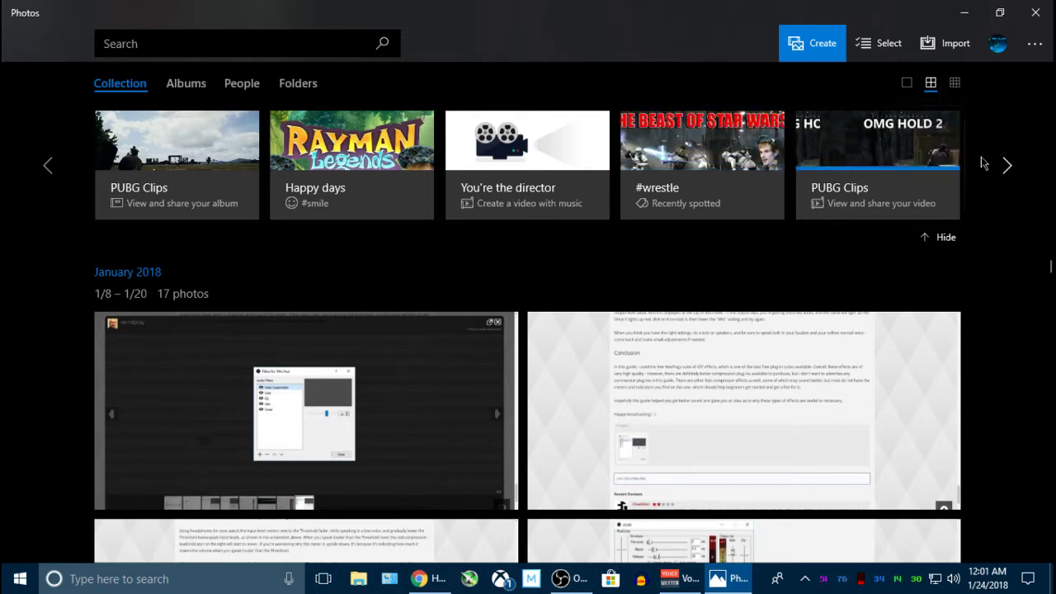
left_click(1006, 165)
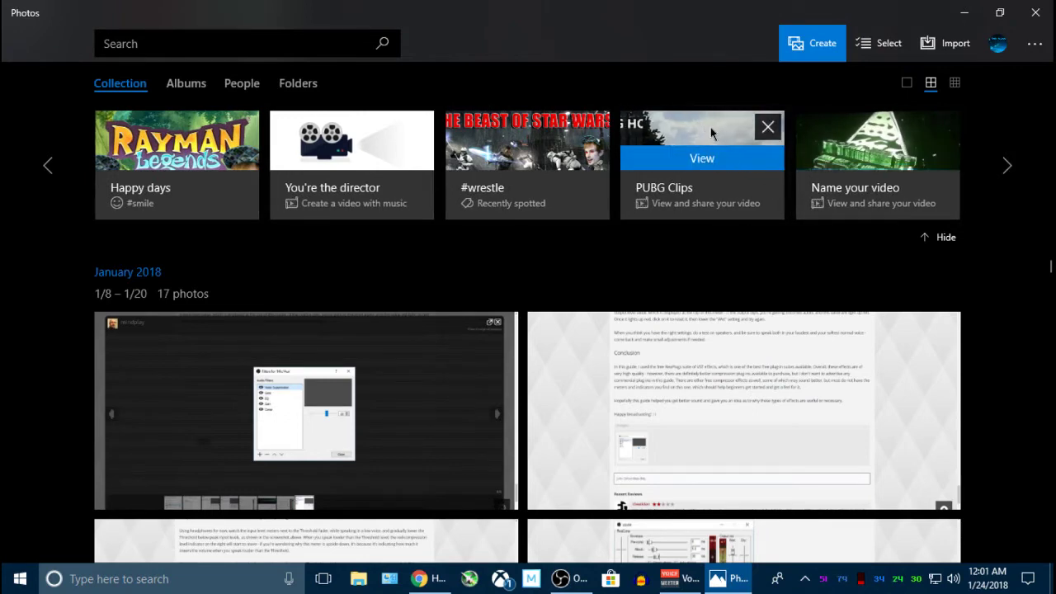
left_click(711, 133)
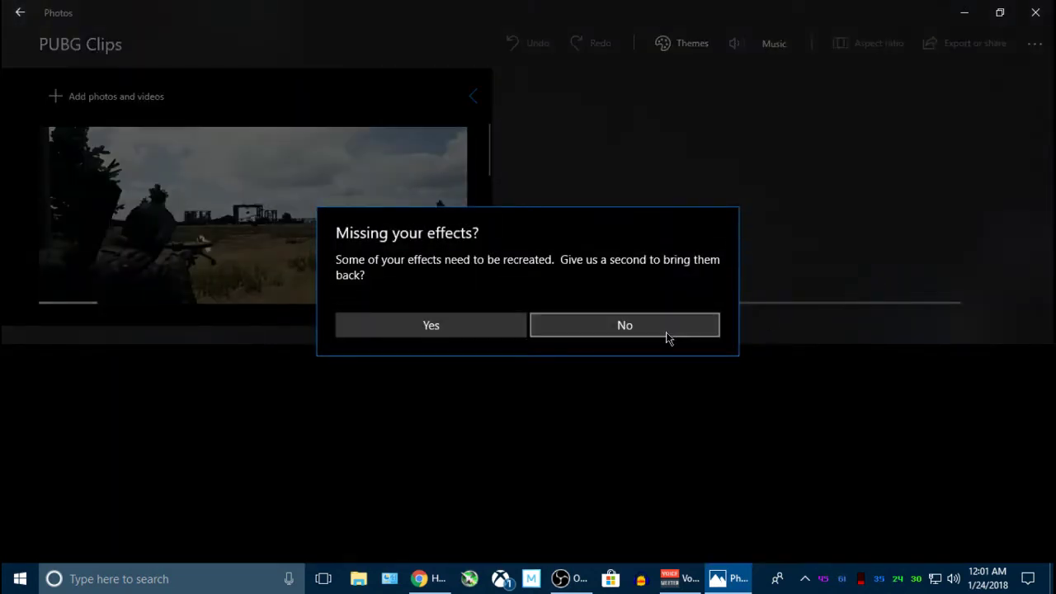
left_click(667, 332)
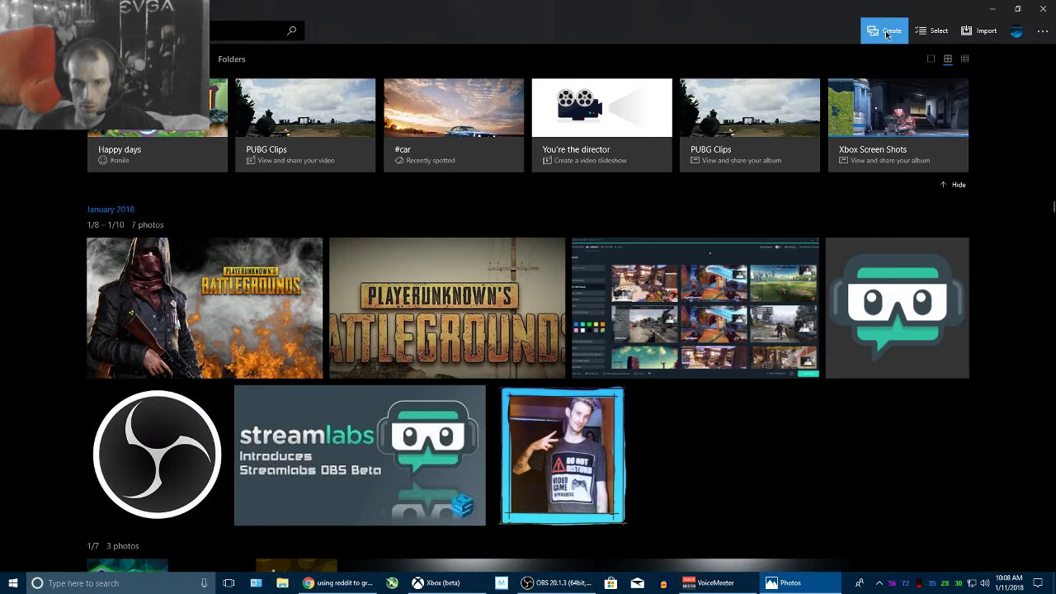
- Open the PUBG Clips album from the collection's highlights and open its video for editing
left_click(886, 34)
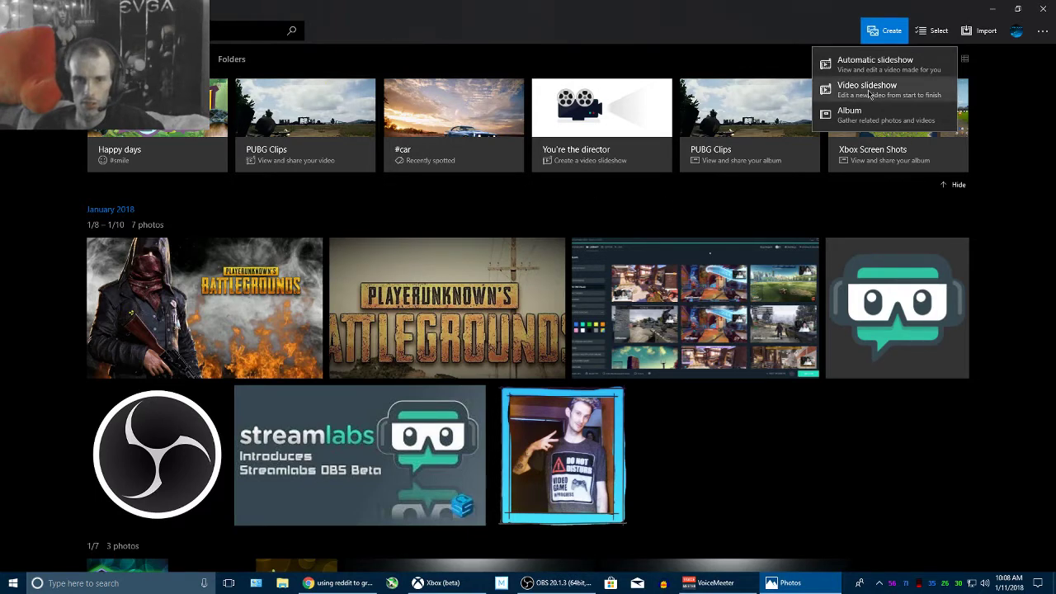
left_click(726, 111)
mouse_move(740, 124)
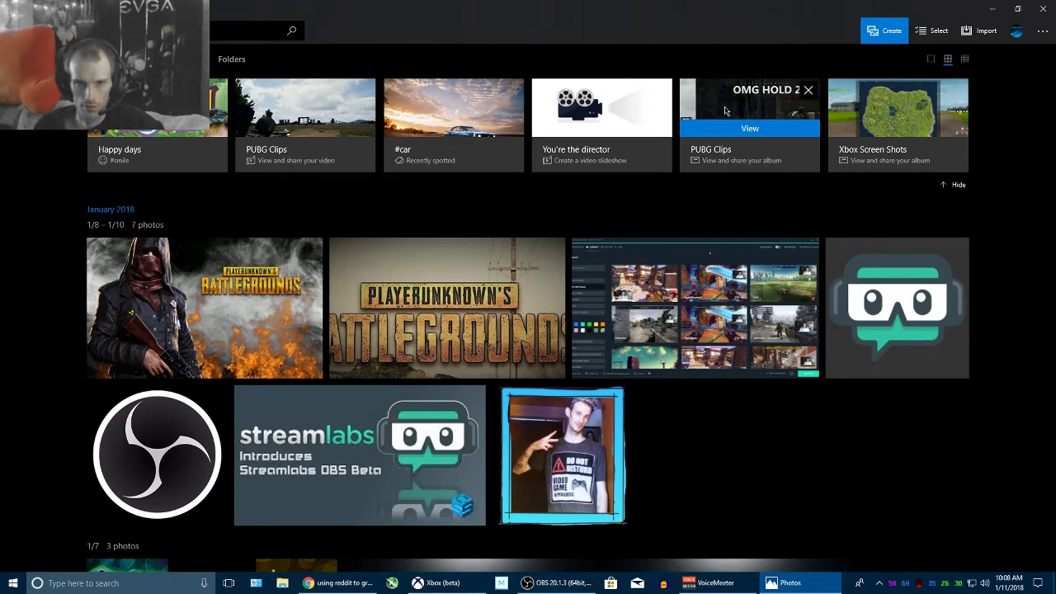
left_click(743, 129)
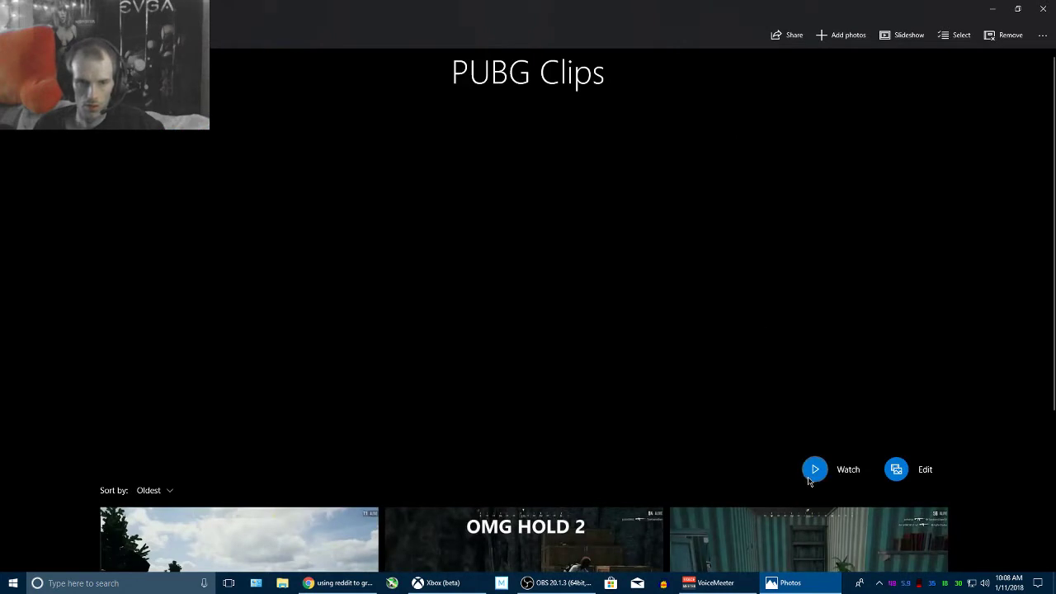
scroll(746, 535, "down", 3)
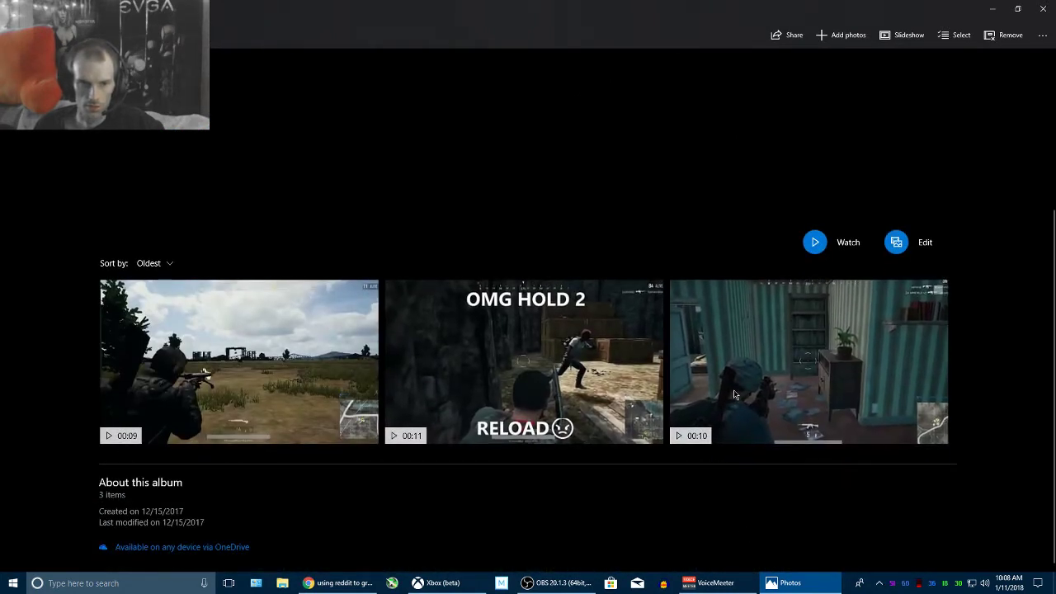
left_click(897, 242)
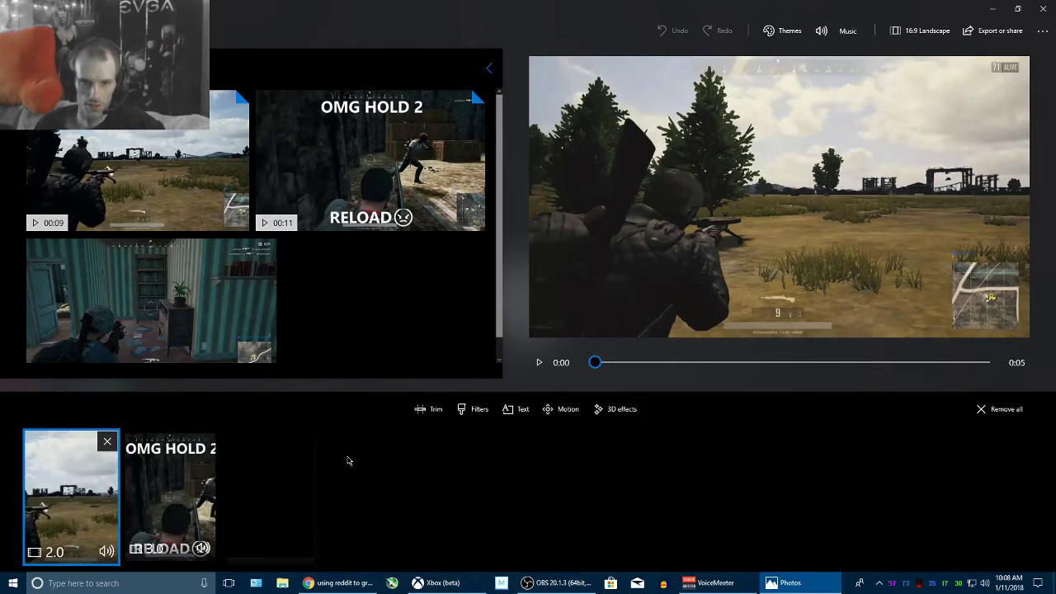
- Add the unused third PUBG clip to the end of the storyboard and leave the media picker without adding files
mouse_move(160, 483)
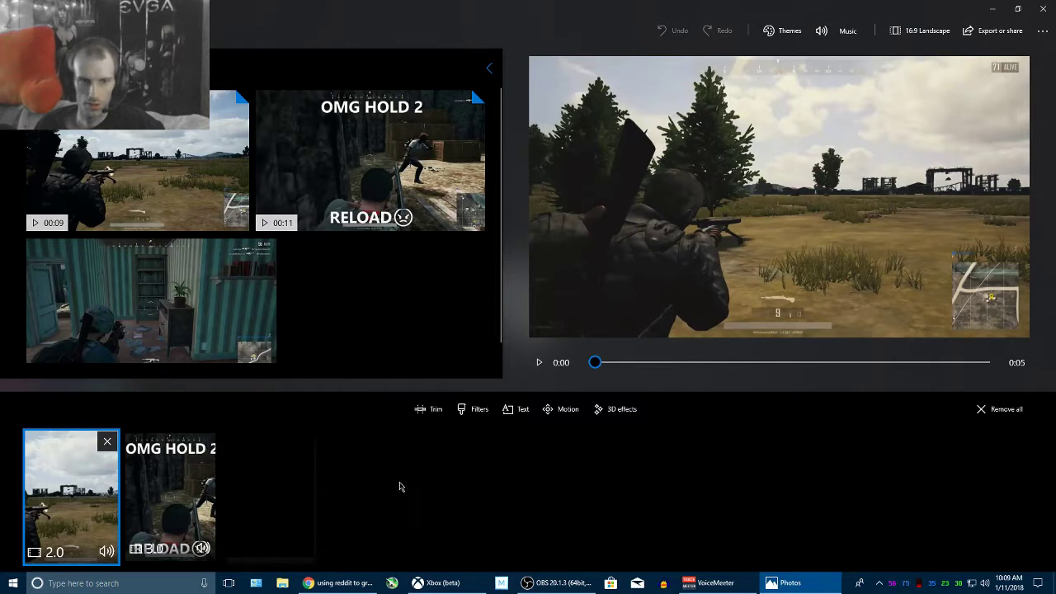
left_click_drag(143, 319, 264, 511)
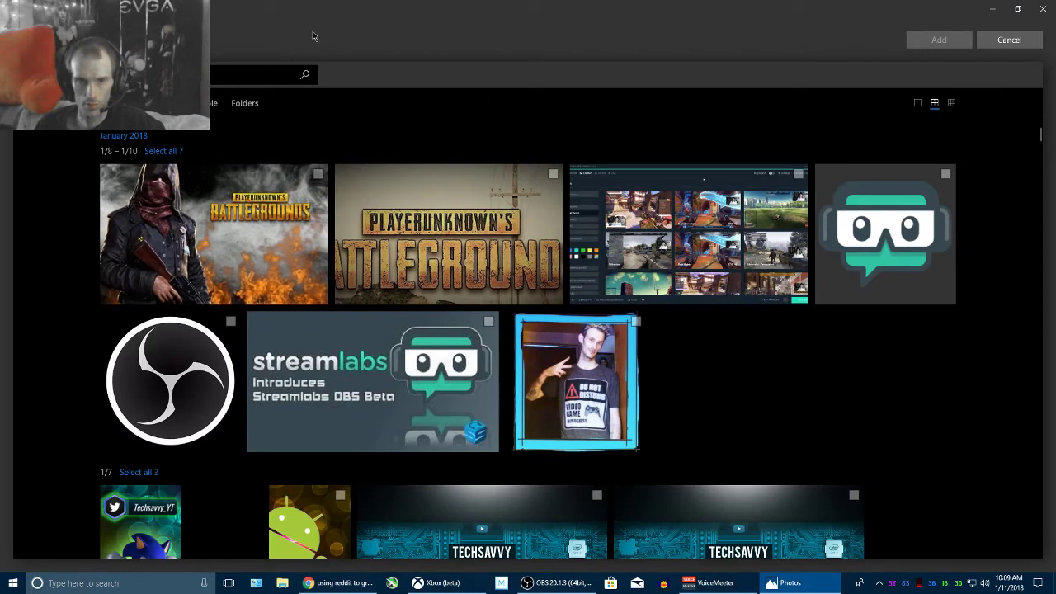
key("Escape")
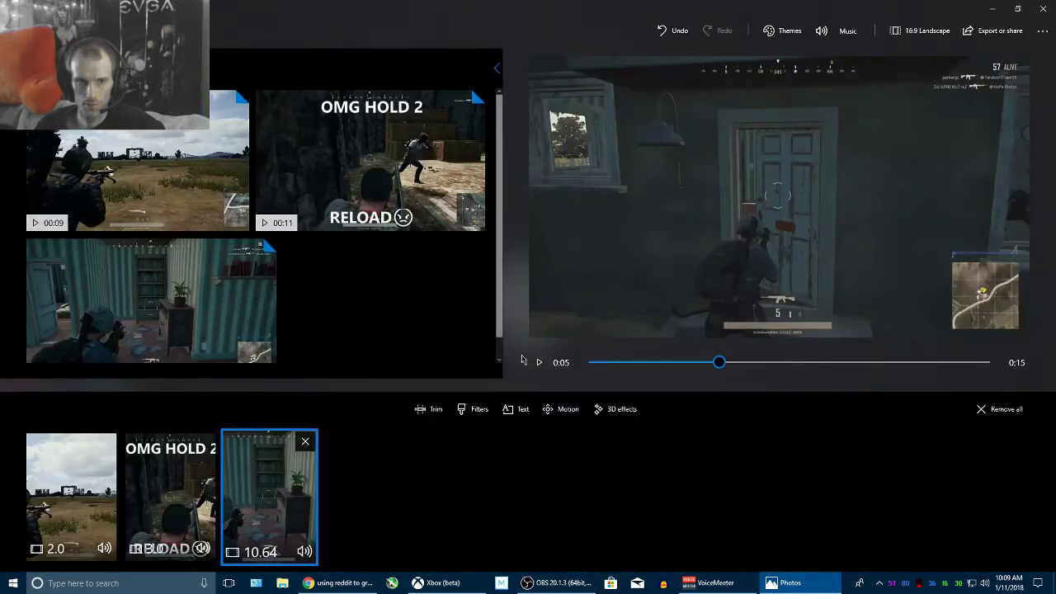
- Try the Classic filter on the first storyboard clip and settle on the Iceberg filter
mouse_move(64, 473)
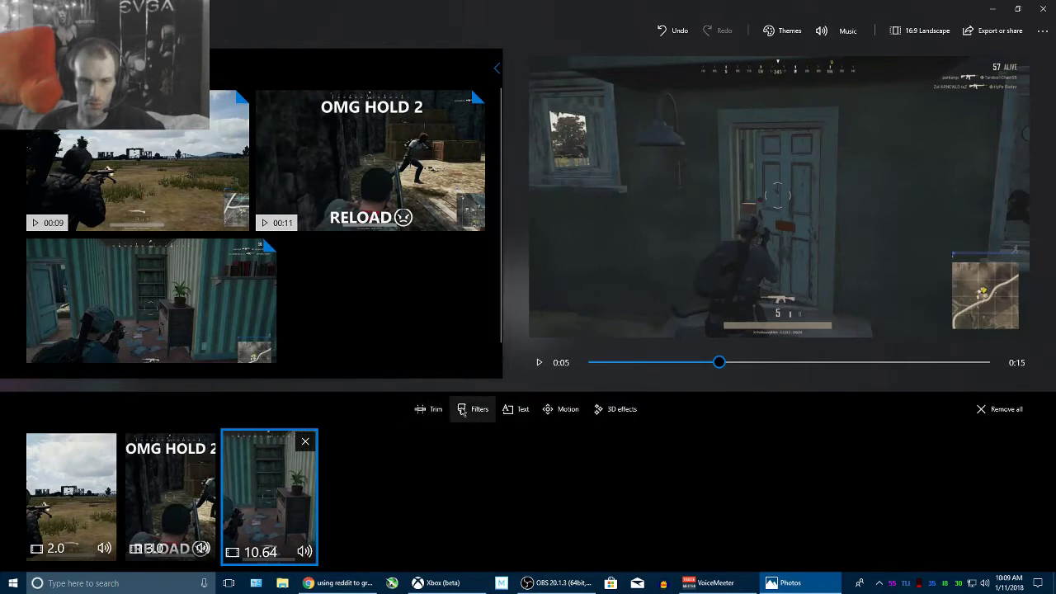
left_click(89, 463)
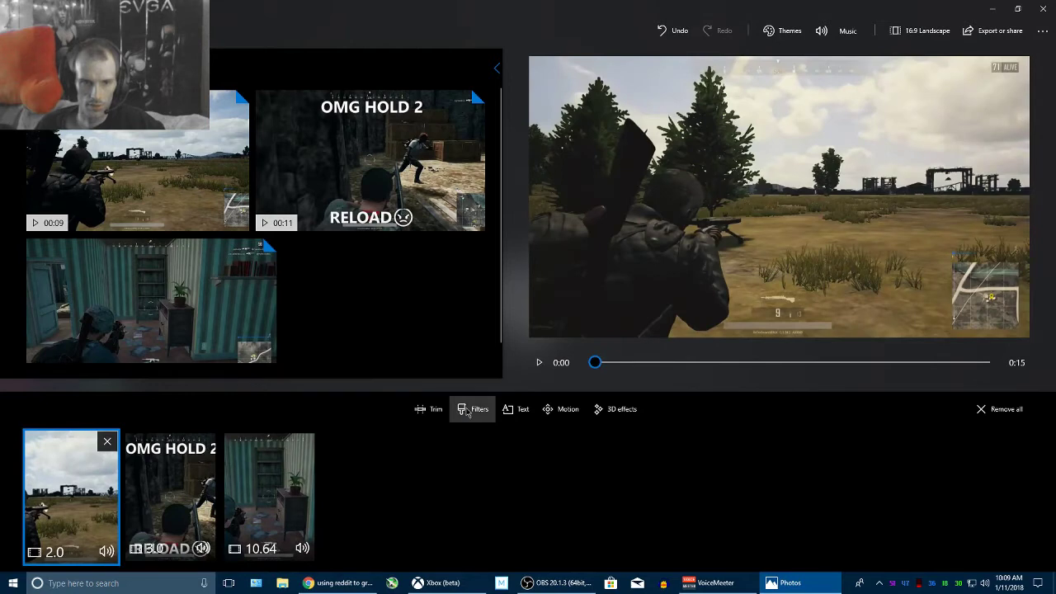
left_click(467, 409)
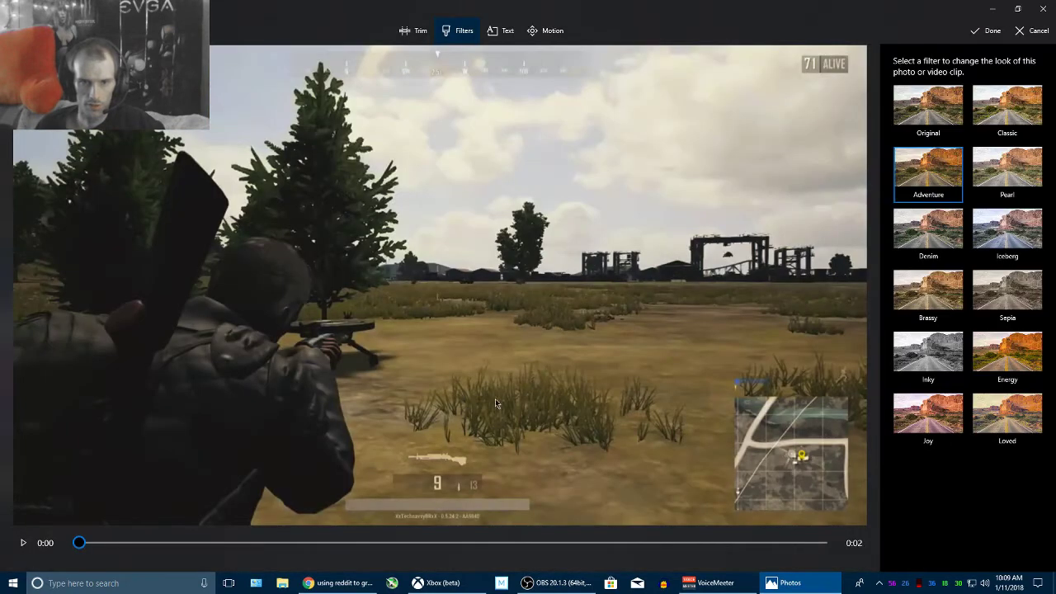
left_click(1011, 120)
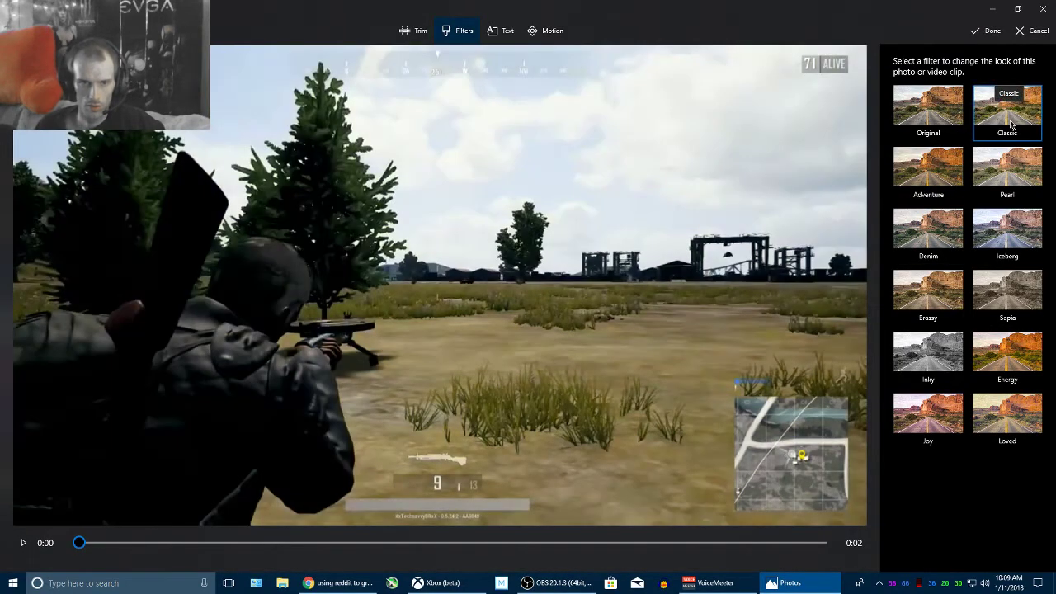
left_click(1009, 231)
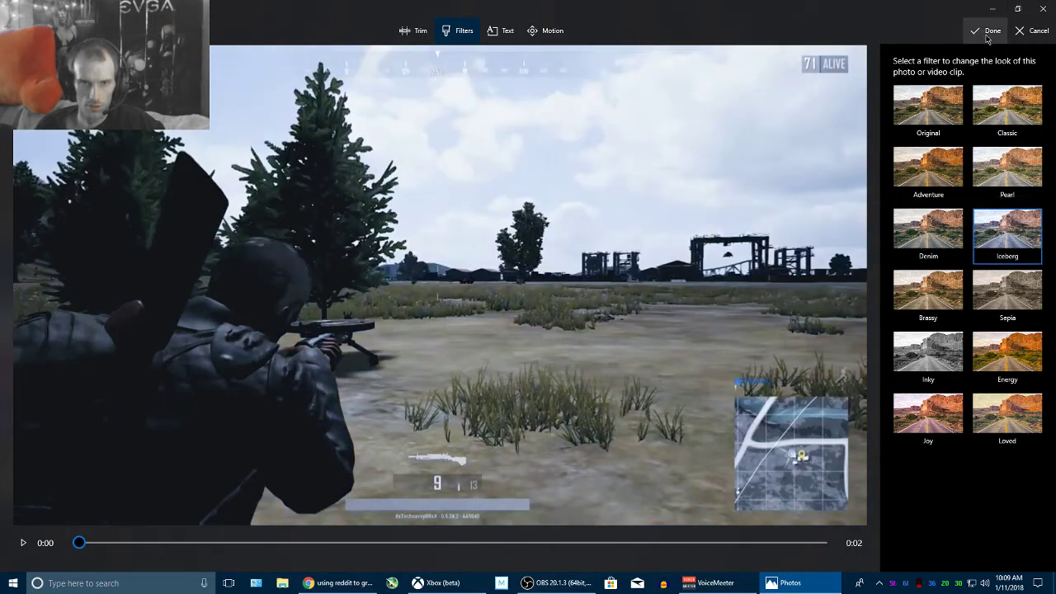
- Give the first clip the Pan right camera motion and save the clip's filter and motion changes
left_click(540, 31)
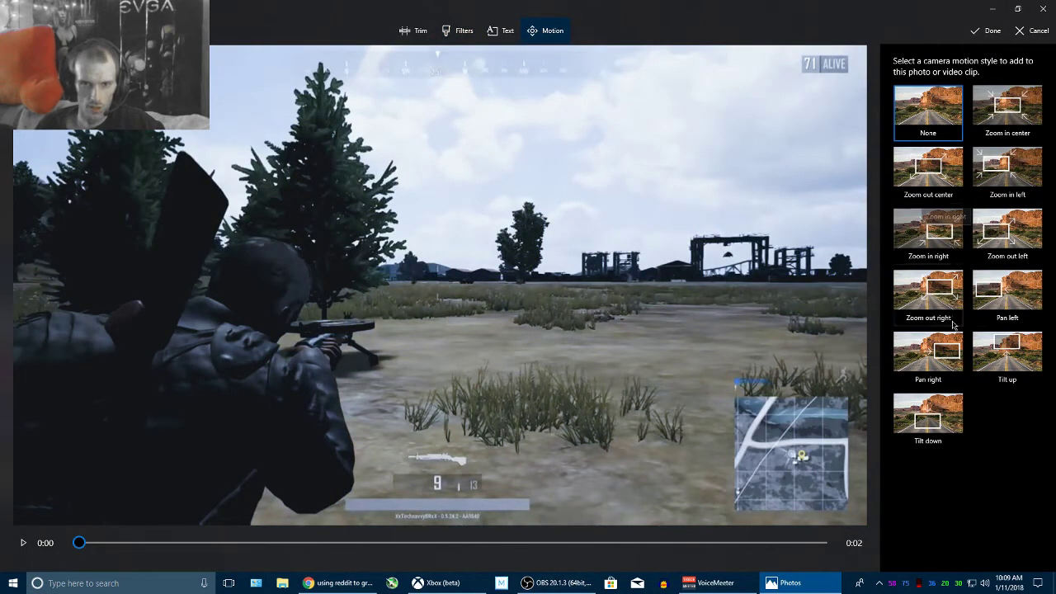
left_click(942, 359)
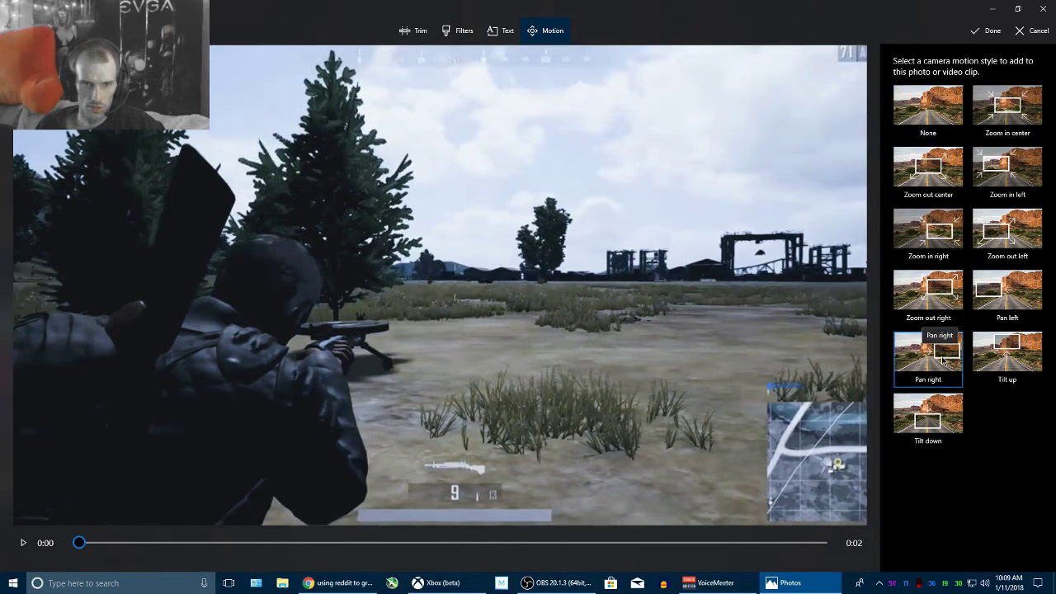
left_click(992, 31)
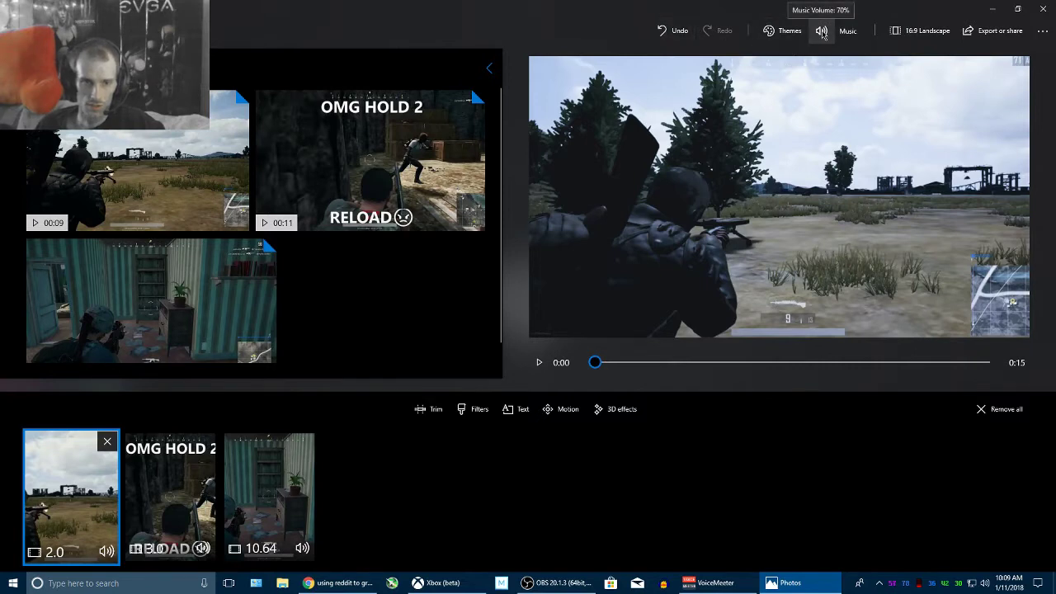
- Preview the recommended music track Sundays for the video and accept the music settings
left_click(847, 32)
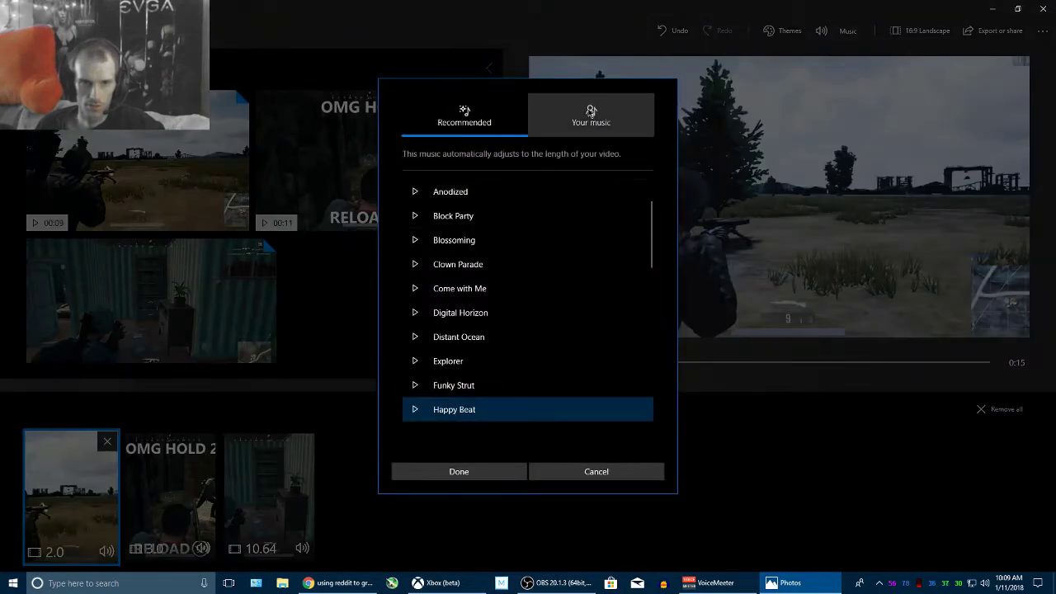
scroll(523, 241, "down", 10)
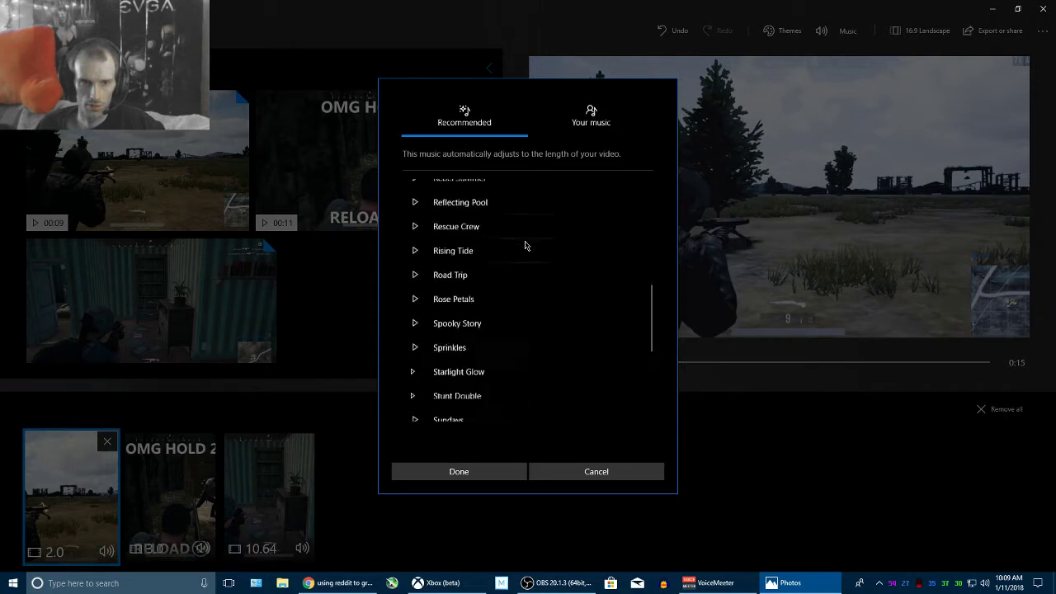
left_click(412, 335)
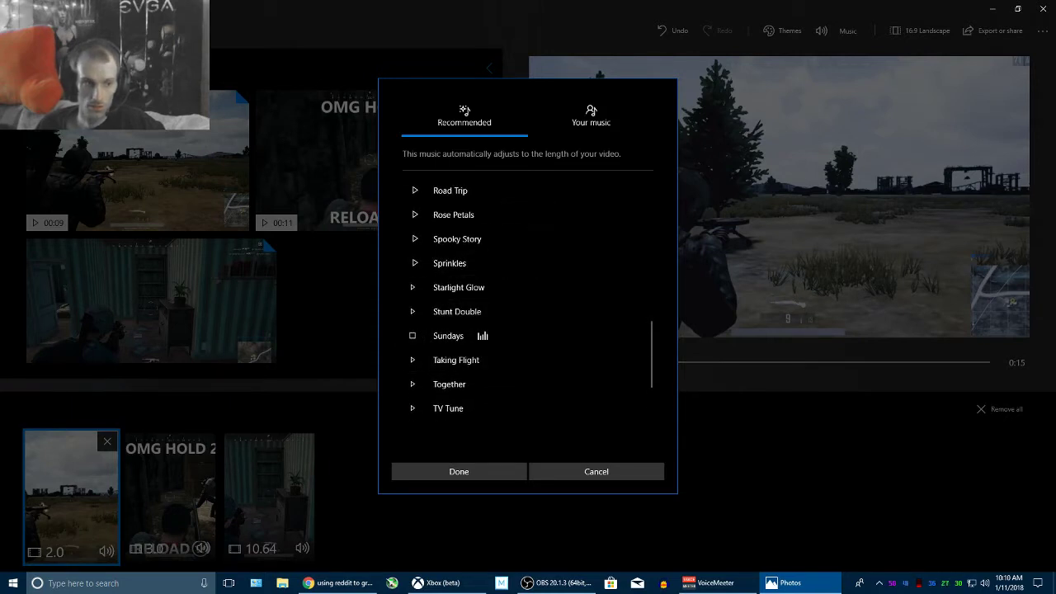
key("alt+Tab")
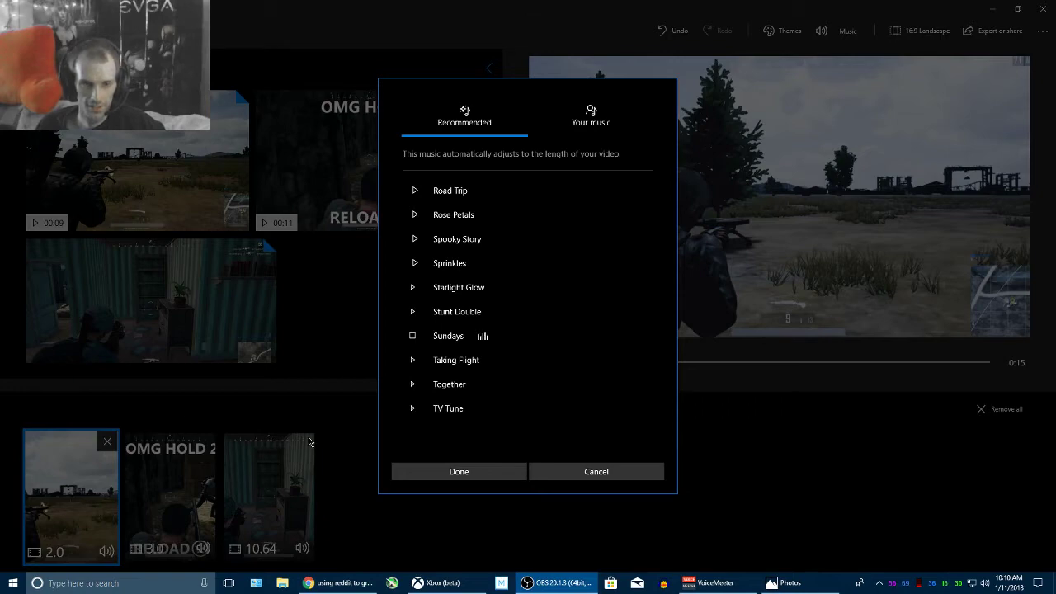
left_click(462, 476)
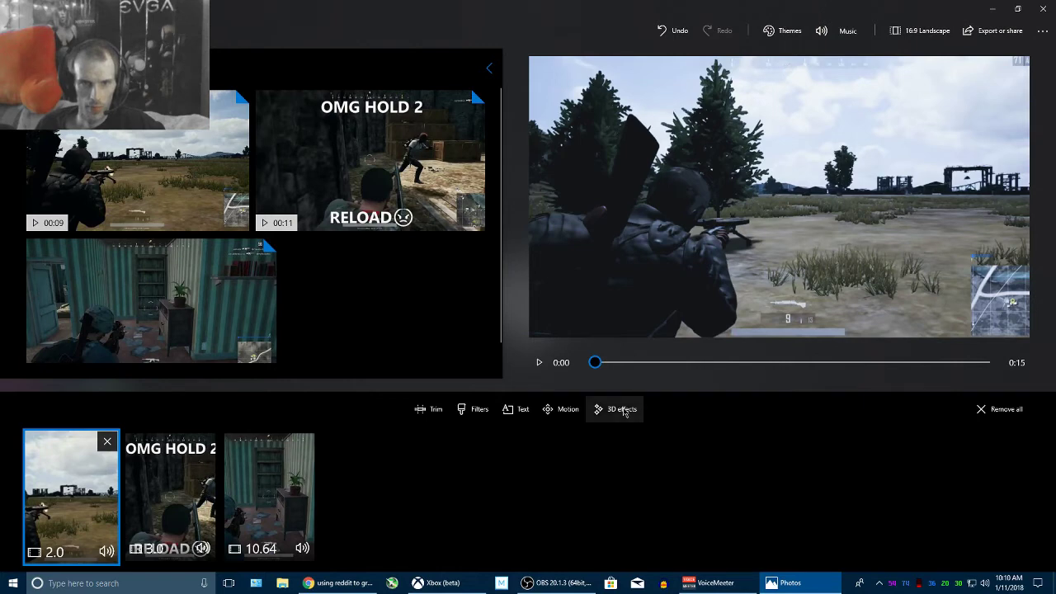
- Add the animated text "Tech" to the first clip in the Joy style with the Small title layout, preview it and save
left_click(526, 410)
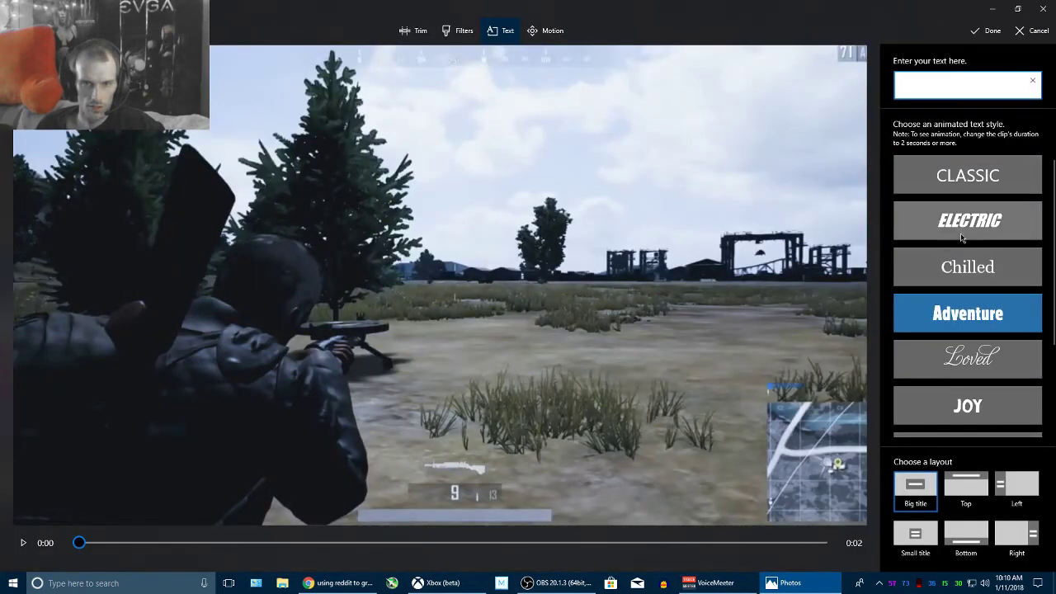
scroll(1027, 175, "down", 3)
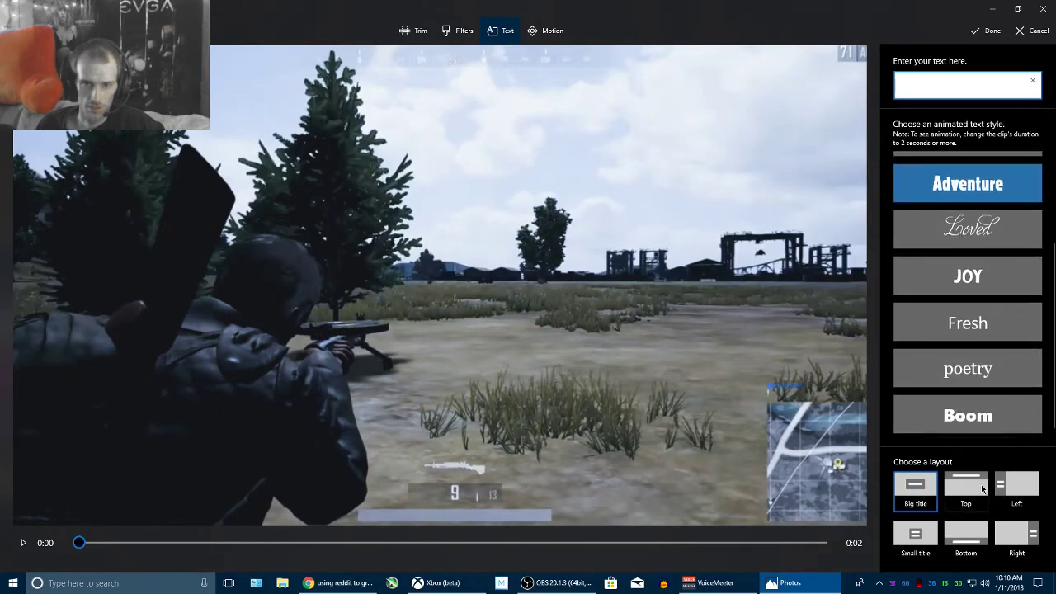
left_click(915, 532)
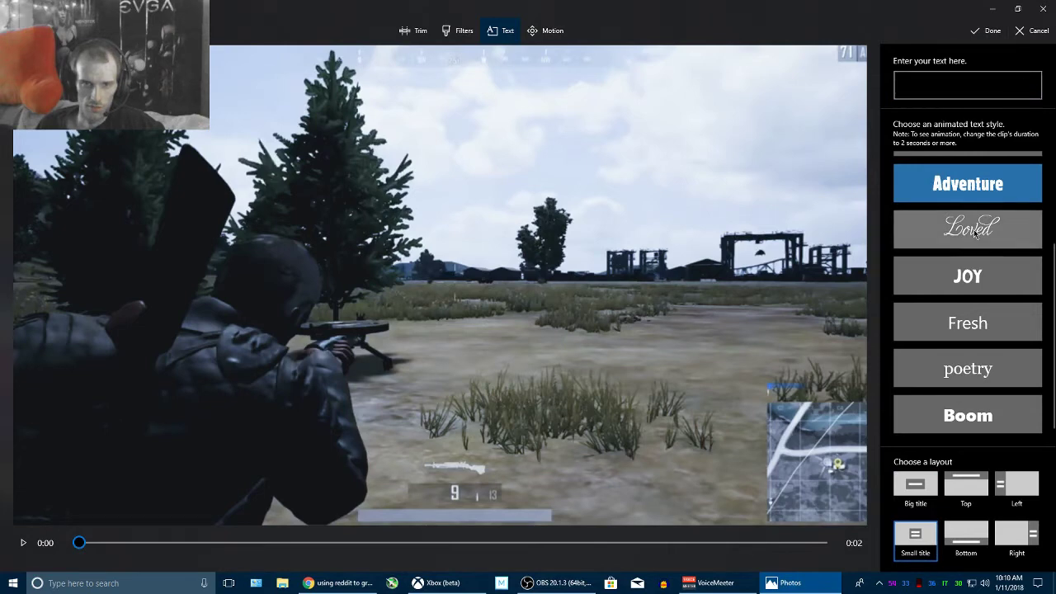
left_click(970, 267)
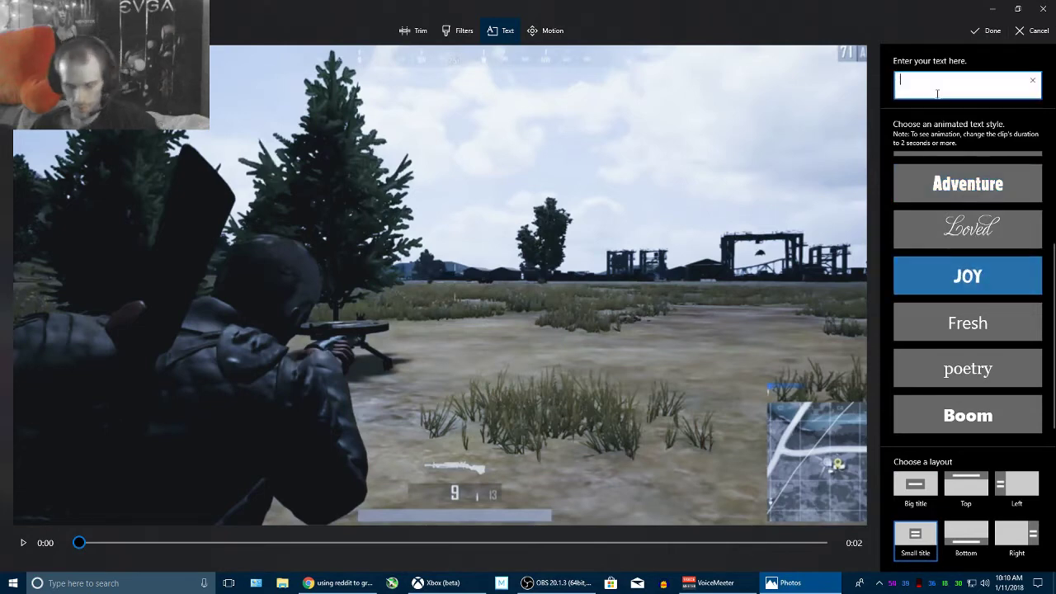
type("Tecg")
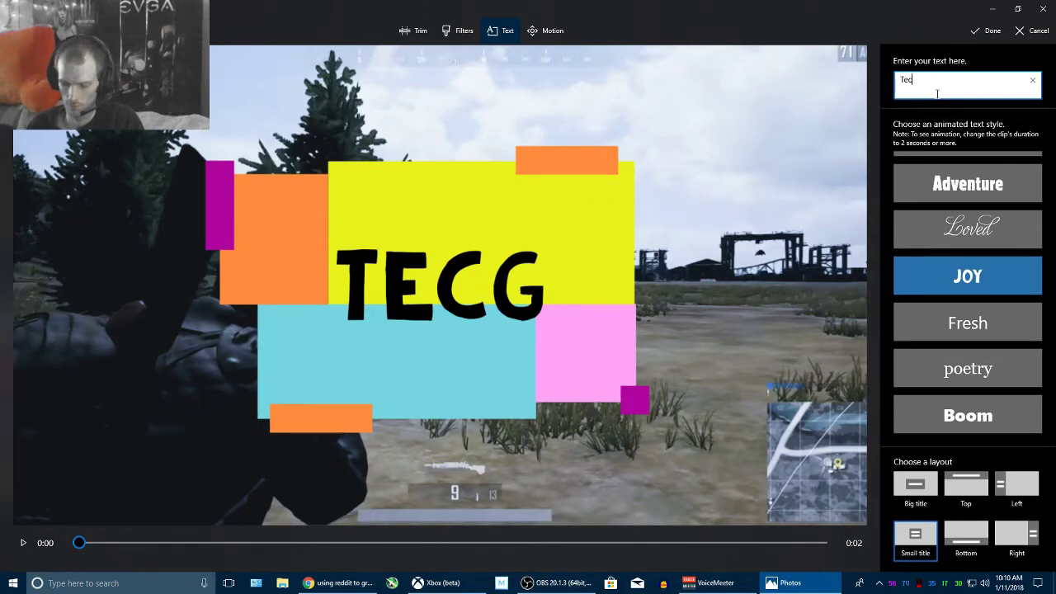
type("h")
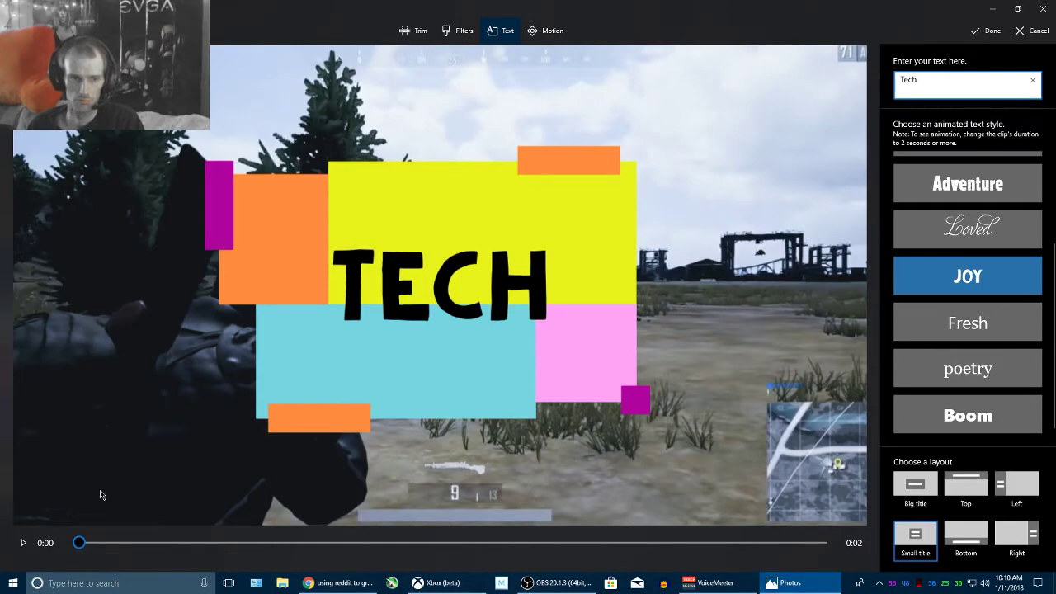
left_click(23, 543)
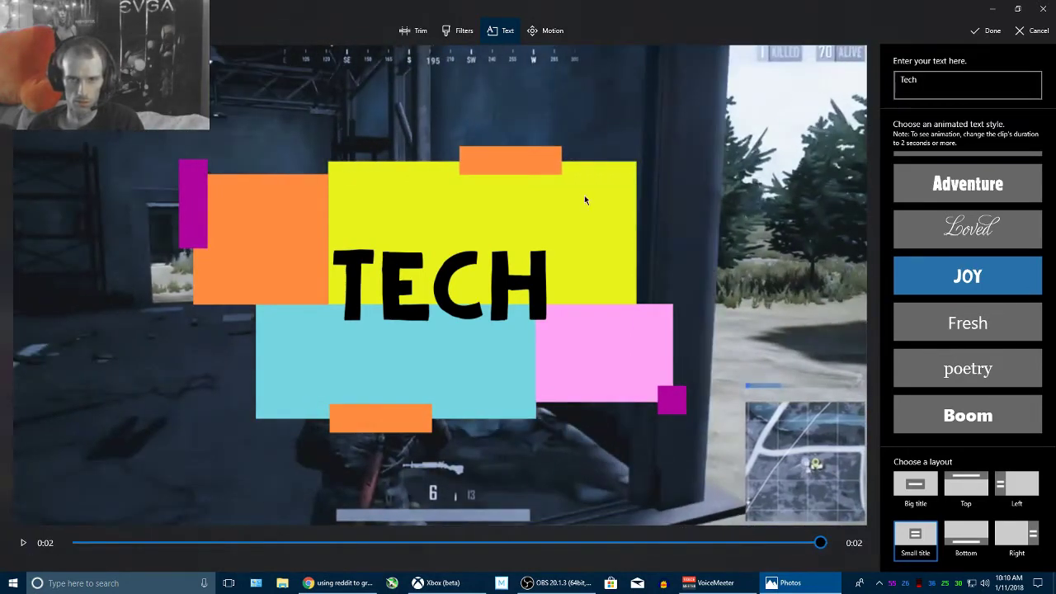
left_click(986, 30)
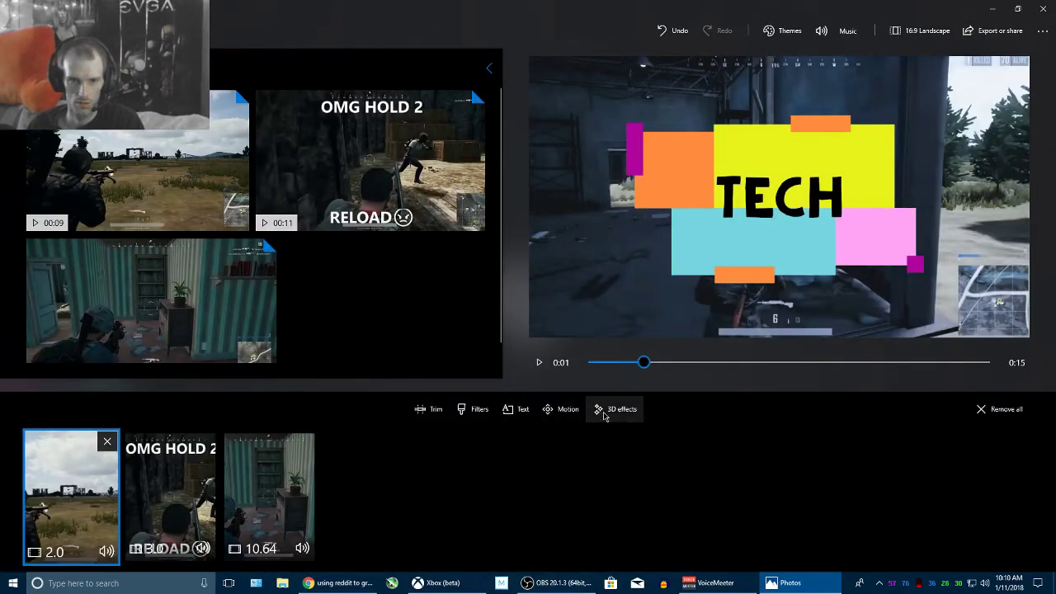
- Add the Frozen breath 3D effect to the second storyboard clip, placing it near the centre of the picture
left_click(176, 486)
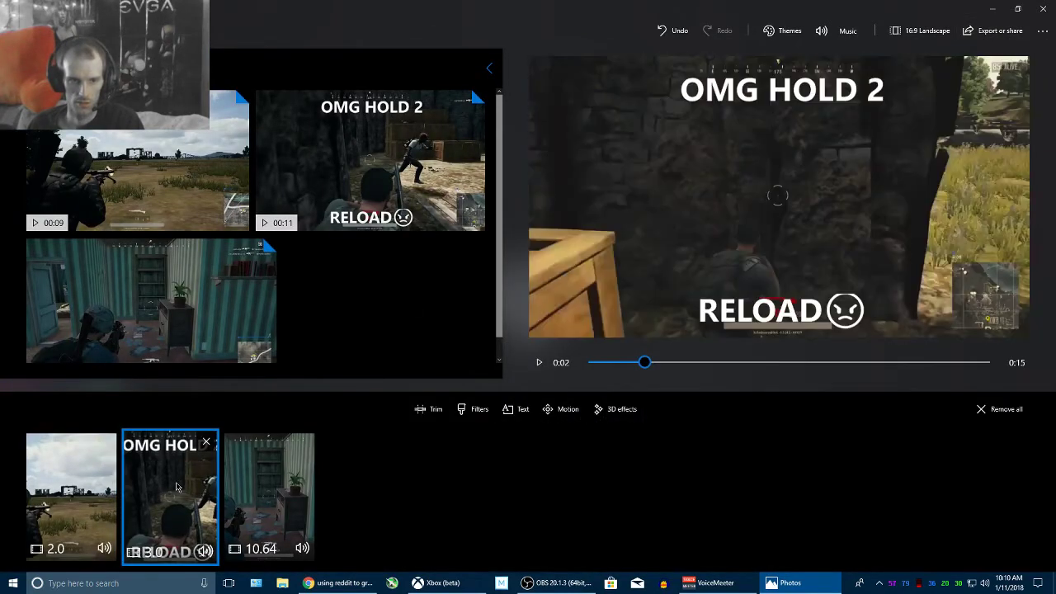
left_click(619, 412)
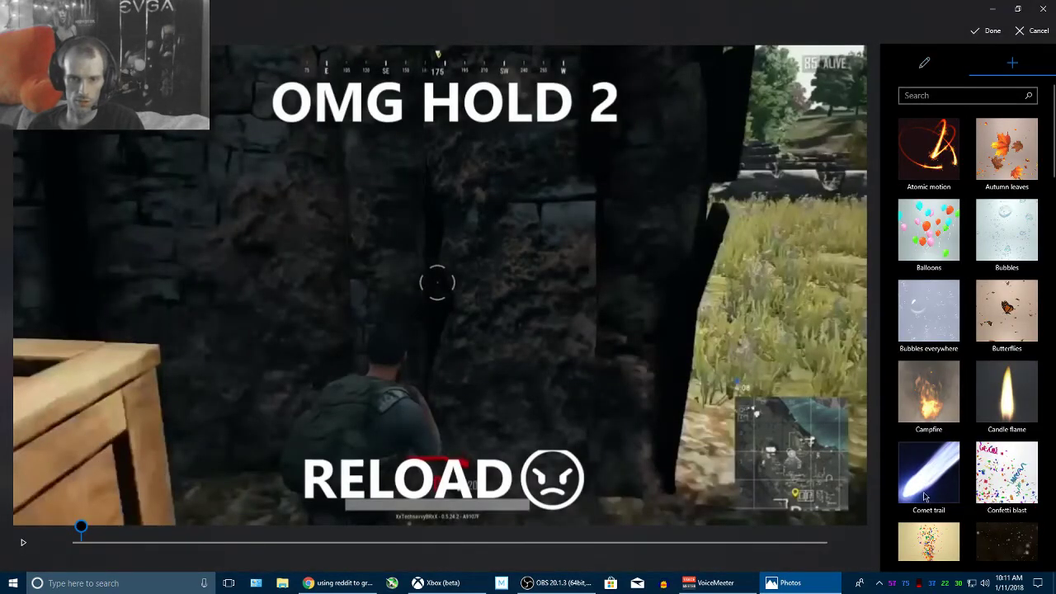
scroll(944, 466, "down", 5)
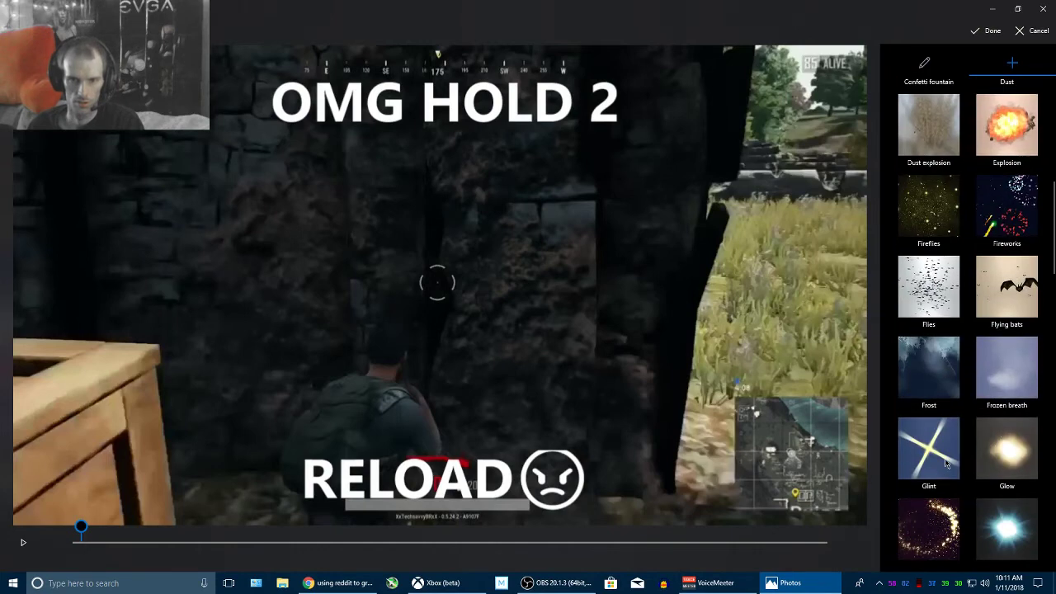
left_click_drag(1001, 397, 465, 321)
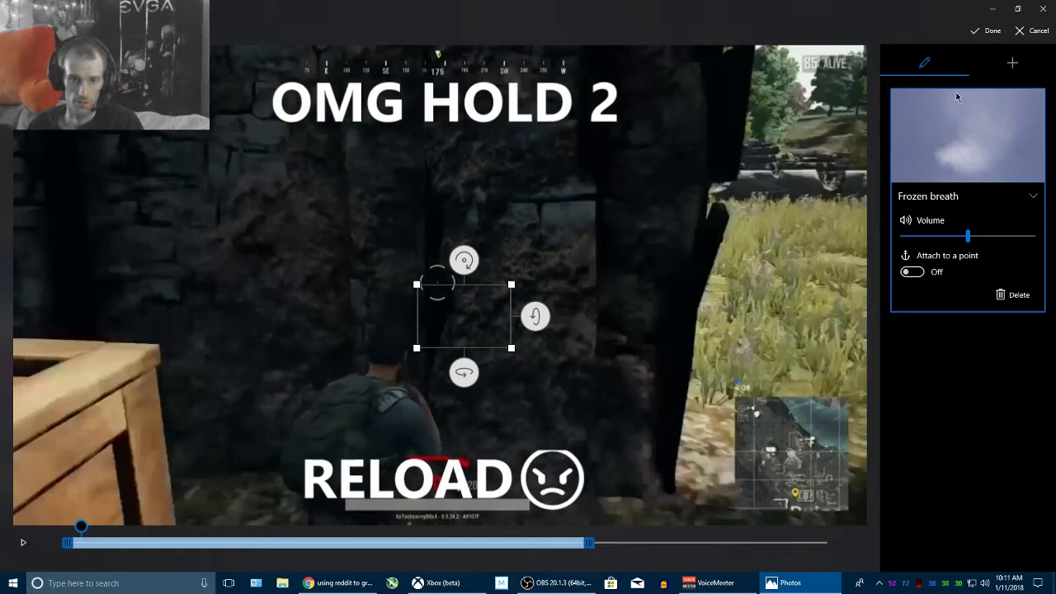
- Add the Explosion 3D effect to the second clip, enlarge it and adjust its rotation
left_click(1012, 63)
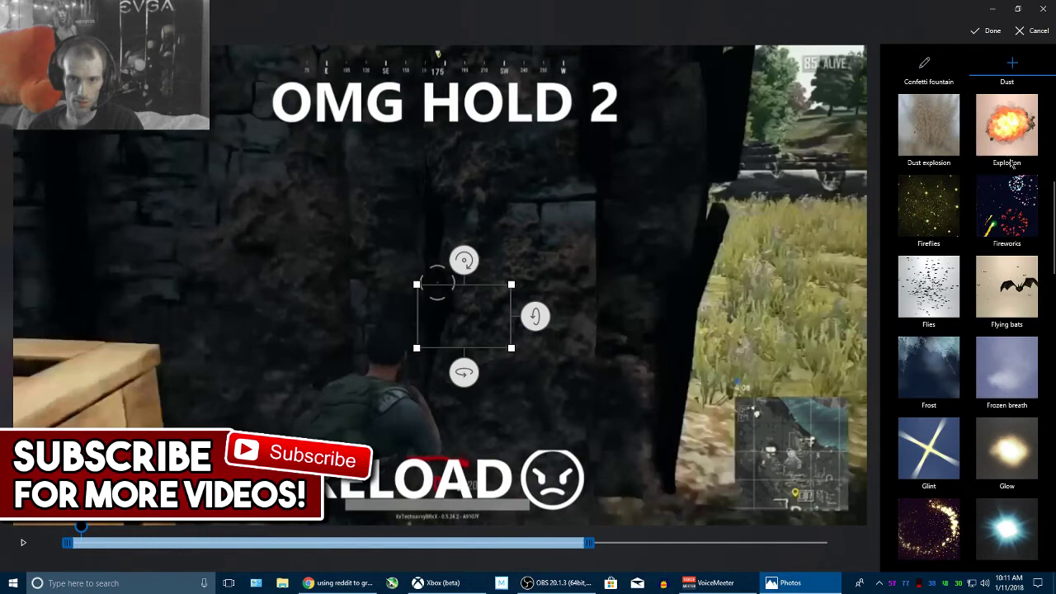
left_click(1012, 109)
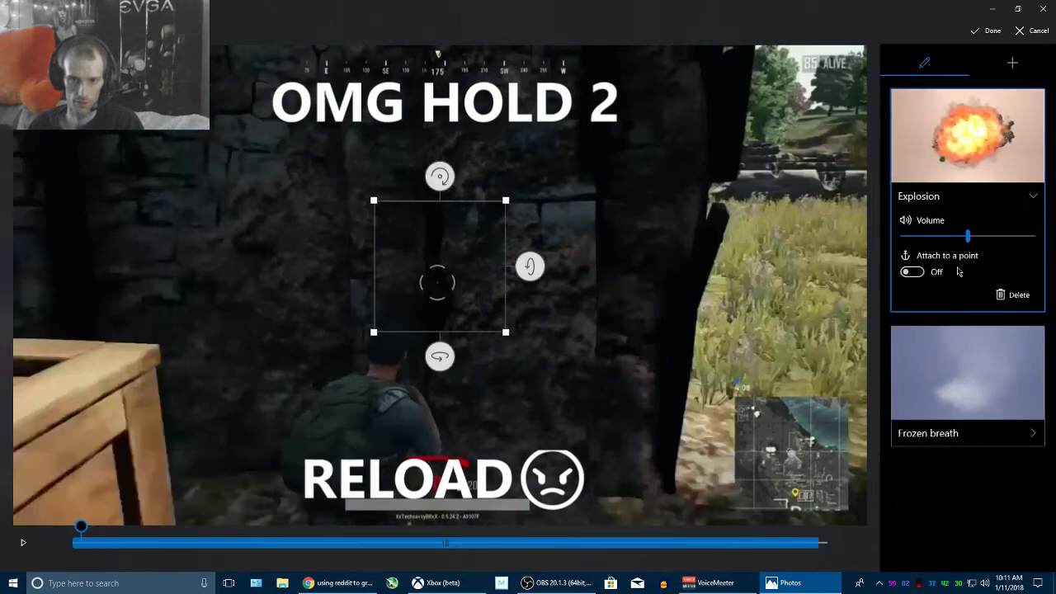
left_click_drag(507, 201, 564, 142)
left_click_drag(674, 157, 499, 196)
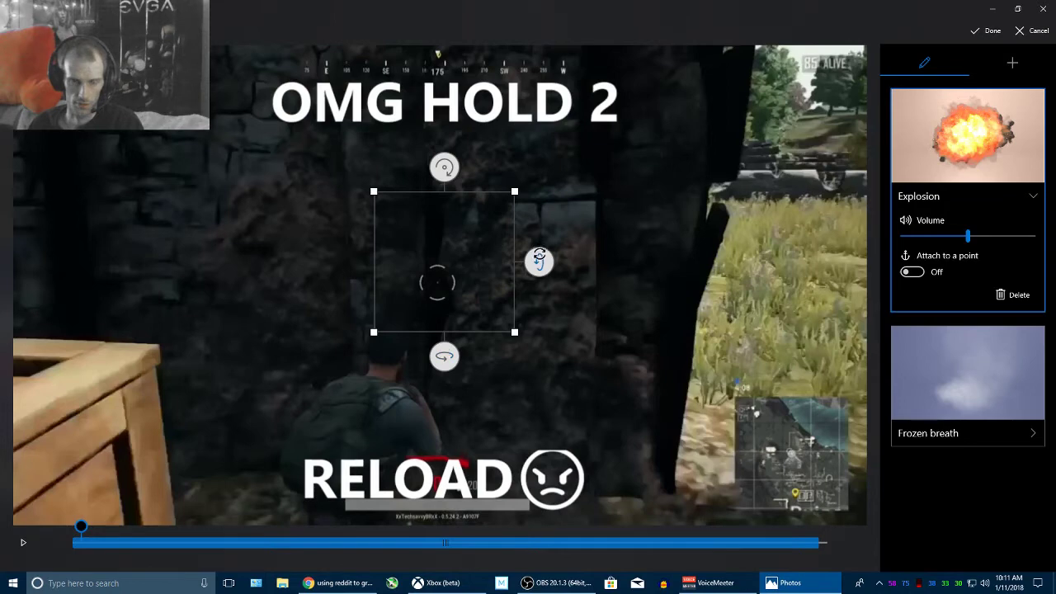
mouse_move(538, 266)
left_mouse_down()
mouse_move(537, 236)
mouse_move(538, 273)
left_mouse_up()
mouse_move(447, 352)
left_mouse_down()
mouse_move(466, 358)
mouse_move(438, 360)
left_mouse_up()
mouse_move(442, 161)
left_mouse_down()
mouse_move(462, 163)
mouse_move(446, 157)
left_mouse_up()
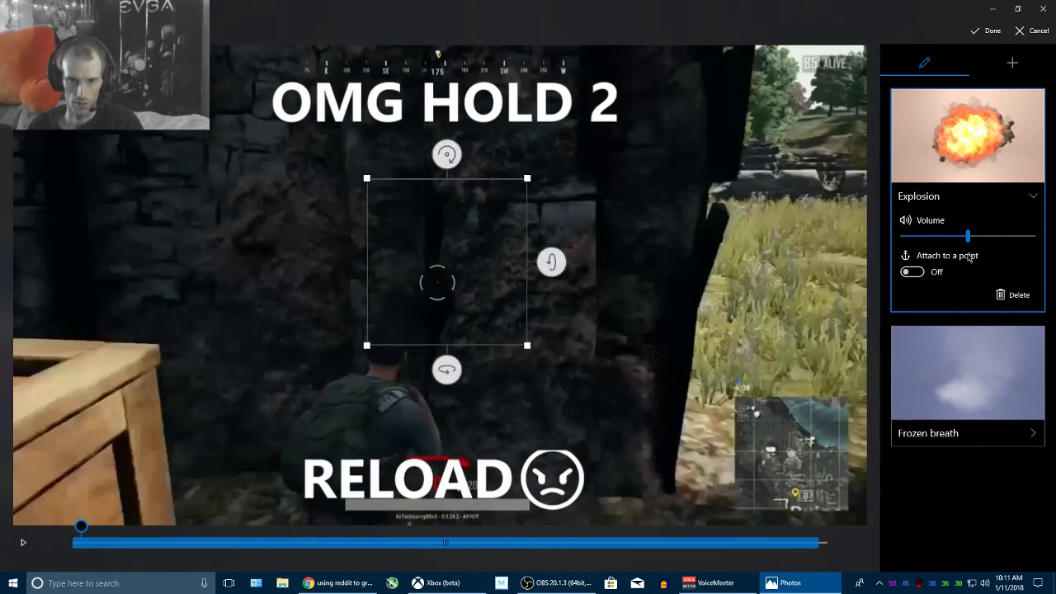
- Turn on Attach to a point for the Explosion effect, try to anchor it on the crouching player, and move the effect closer to him
left_click(911, 271)
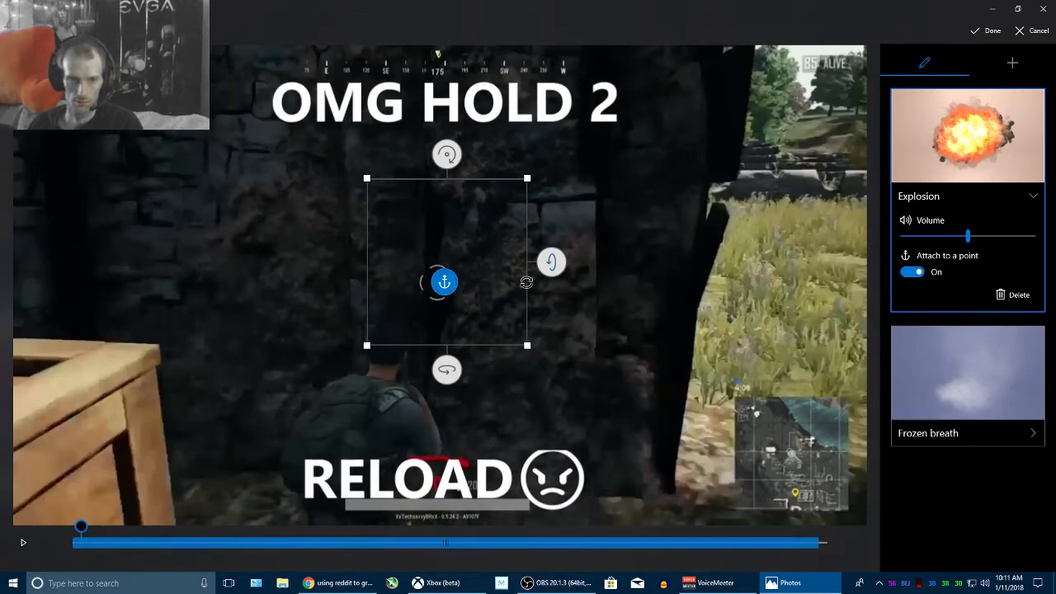
left_click_drag(437, 283, 402, 357)
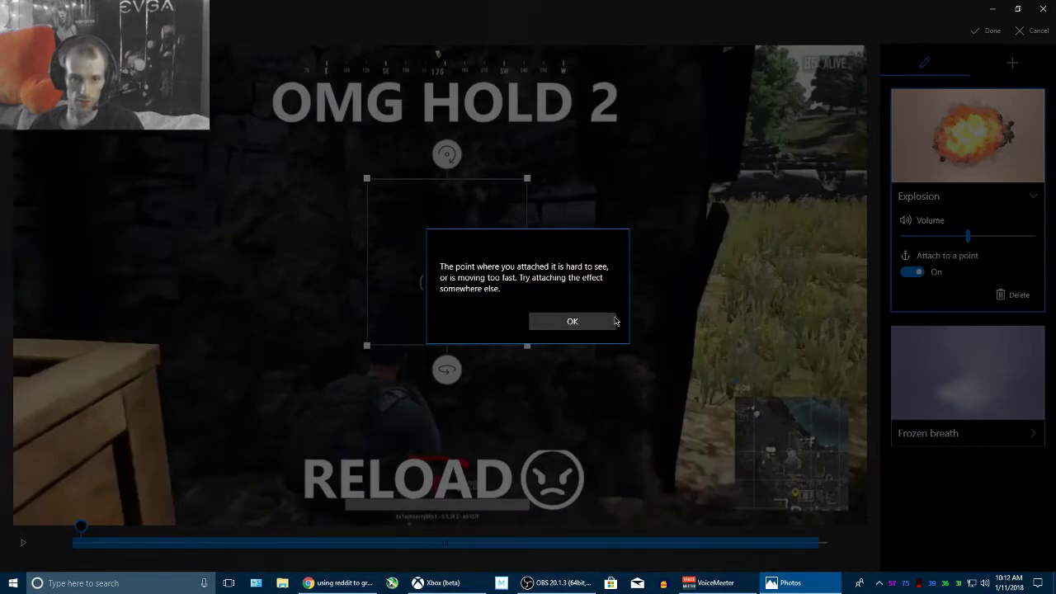
left_click(615, 321)
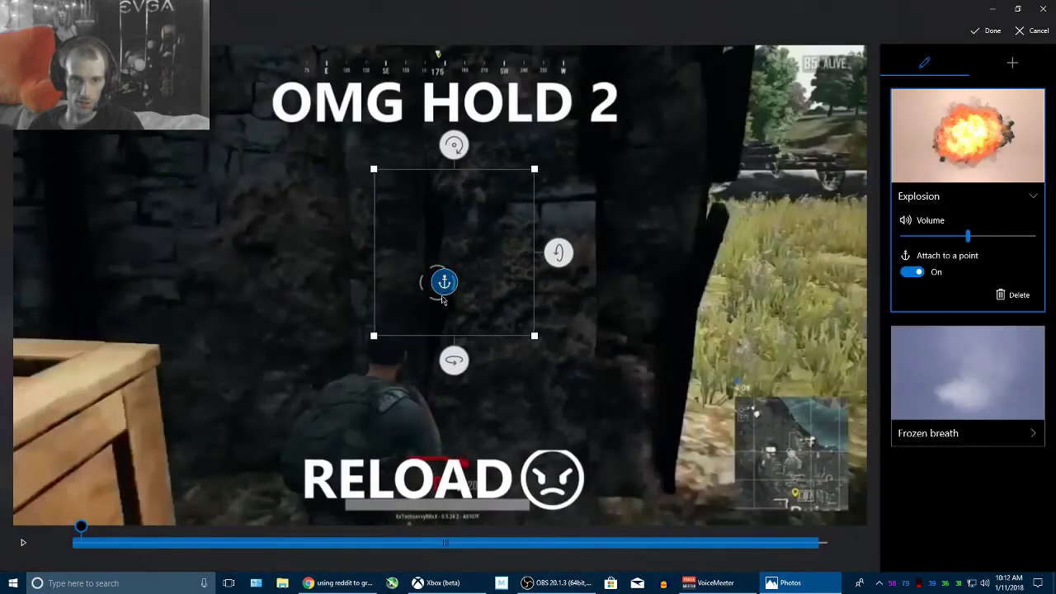
left_click_drag(441, 300, 405, 312)
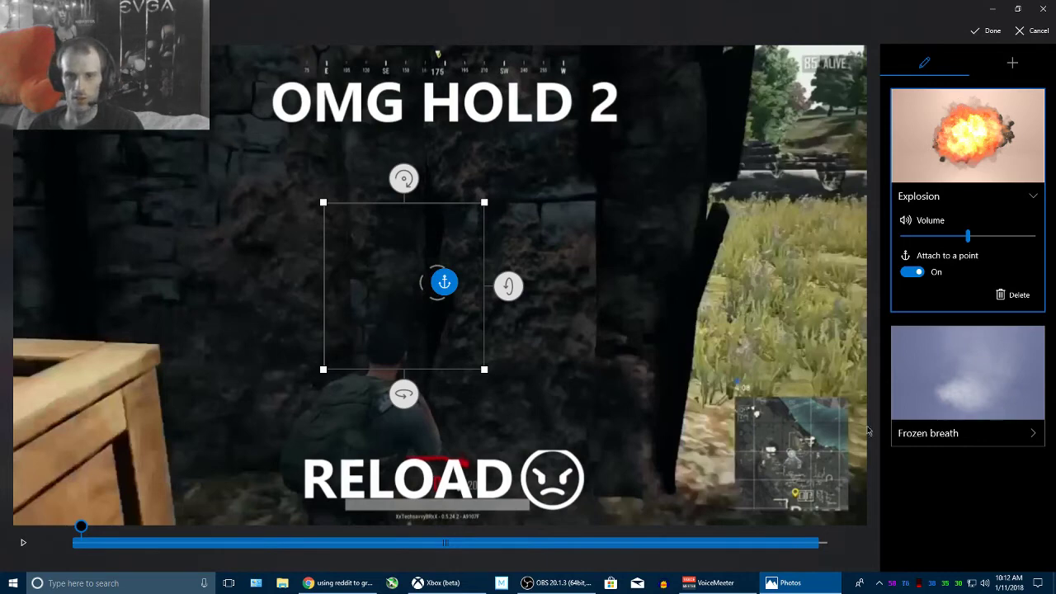
- Move the Frozen breath effect over the crouching player's head, attach it to a point there and shrink it slightly
left_click(971, 398)
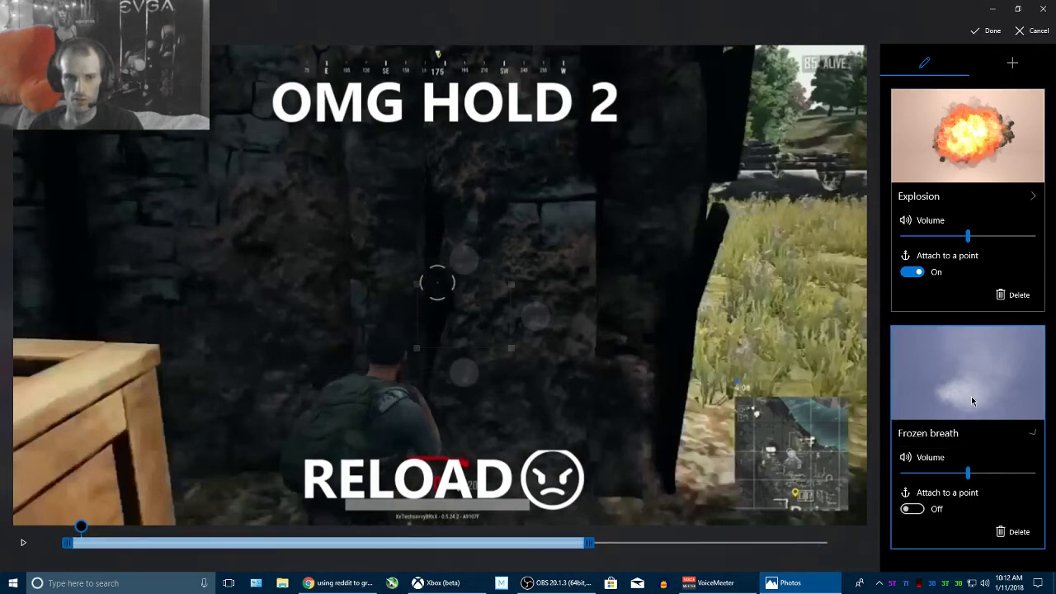
left_click_drag(490, 328, 446, 376)
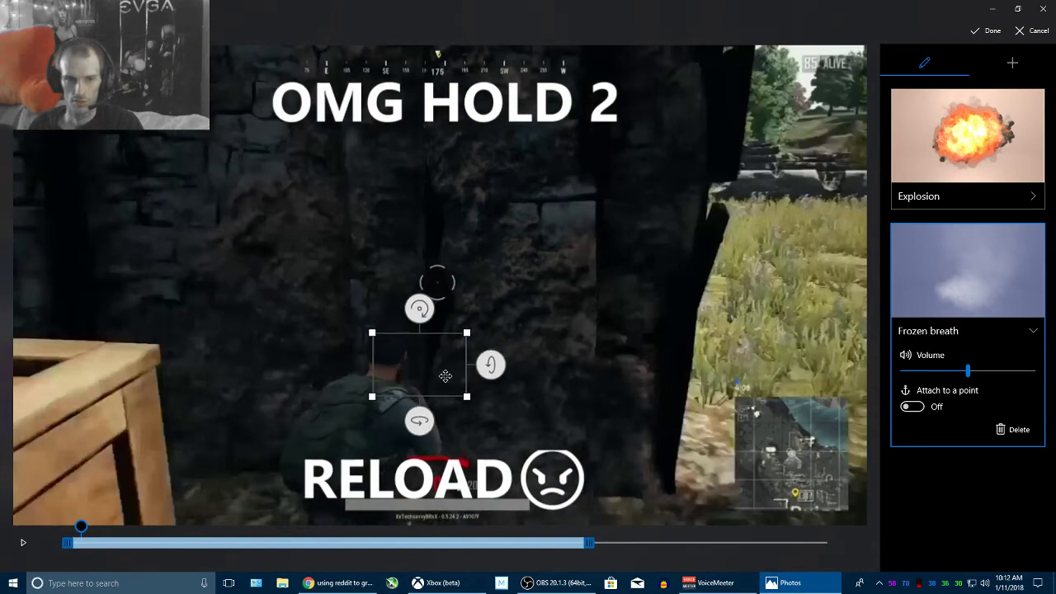
left_click(912, 407)
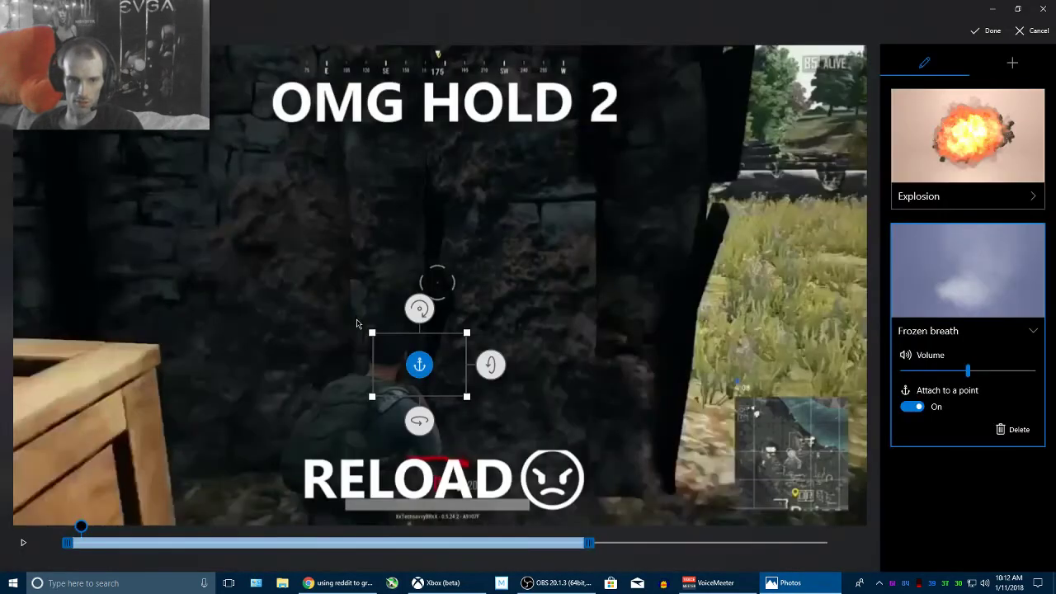
left_click_drag(467, 332, 445, 347)
left_click_drag(397, 377, 404, 372)
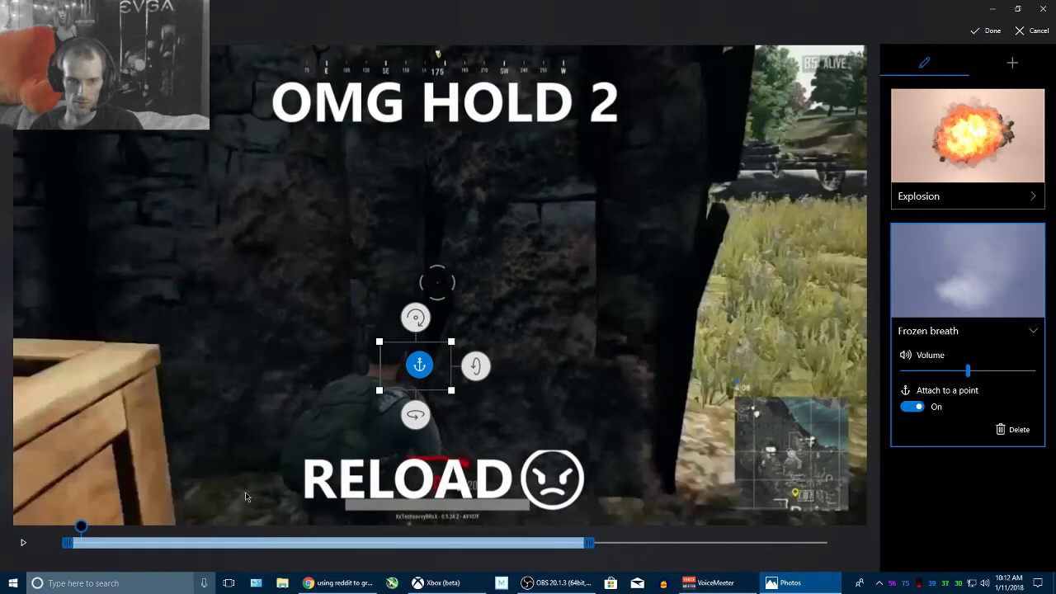
- Save the second clip's 3D effects and play the video from the first clip
left_click(989, 31)
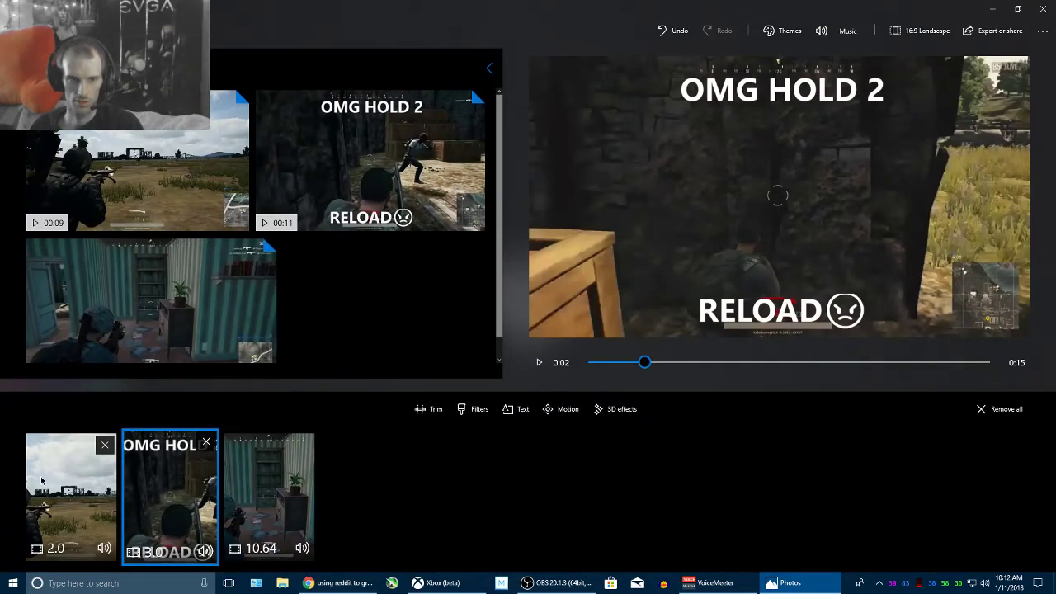
left_click(30, 555)
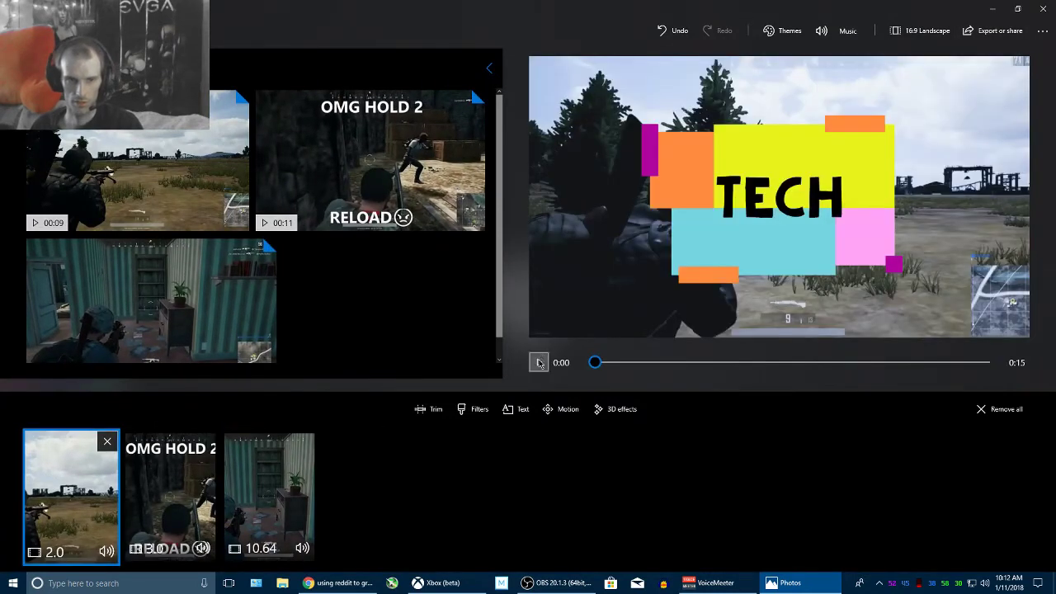
left_click(536, 363)
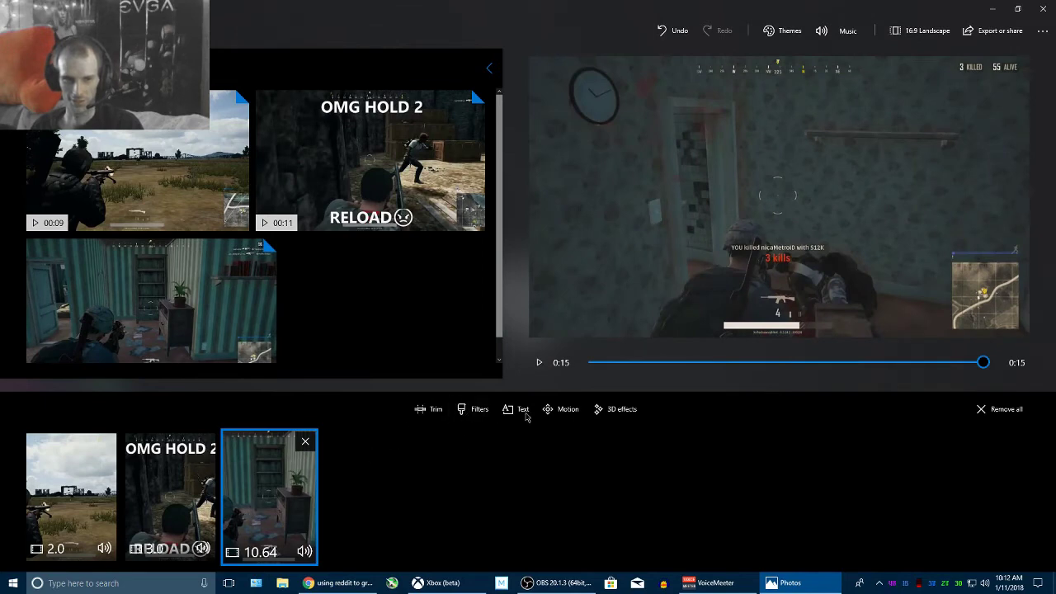
- Add the Impact on metal 3D effect to the third storyboard clip
left_click(619, 412)
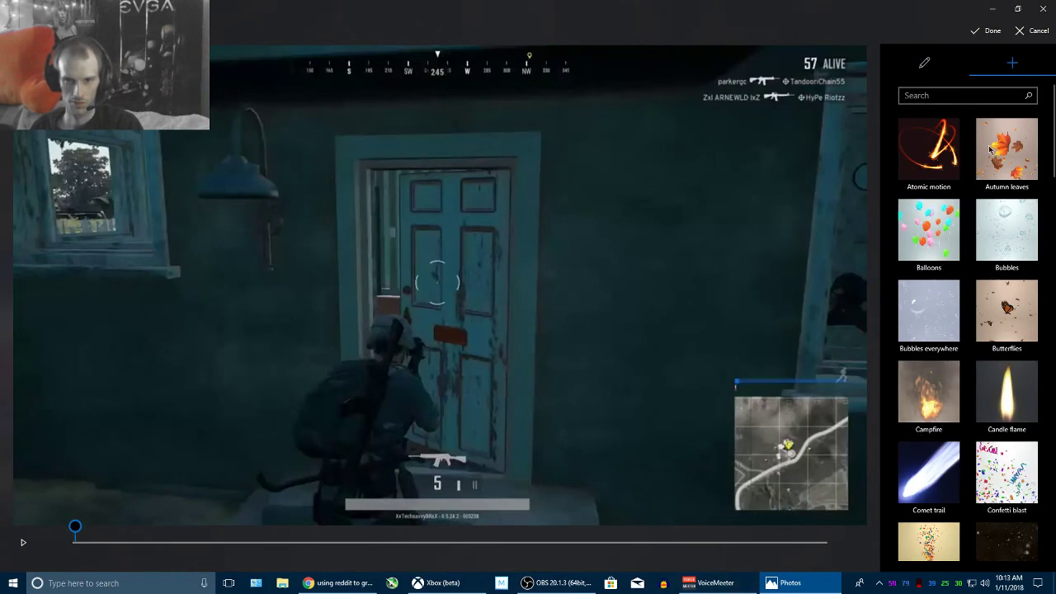
scroll(983, 389, "down", 10)
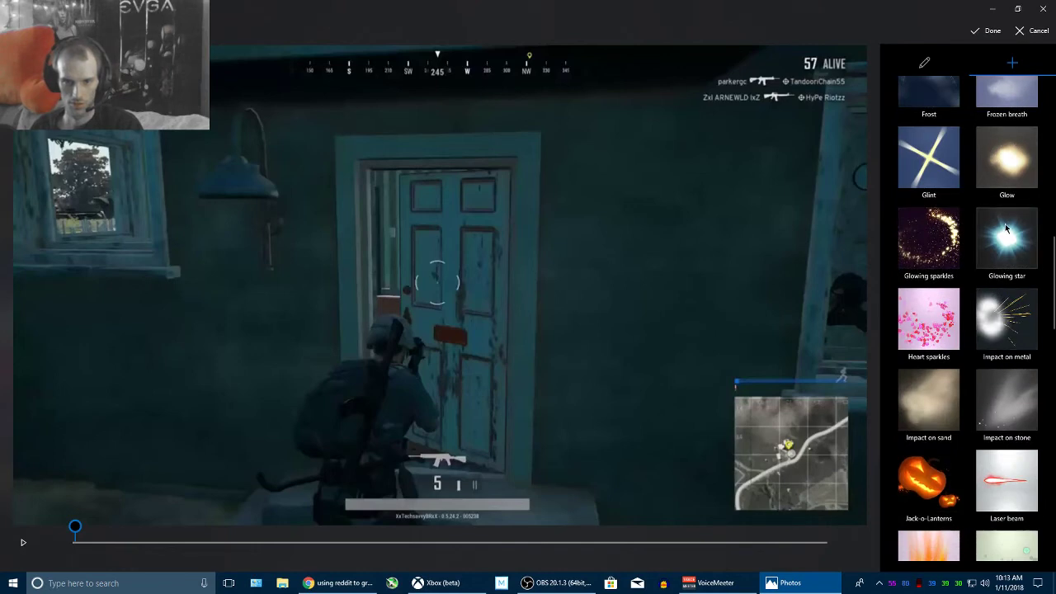
left_click_drag(1006, 318, 567, 364)
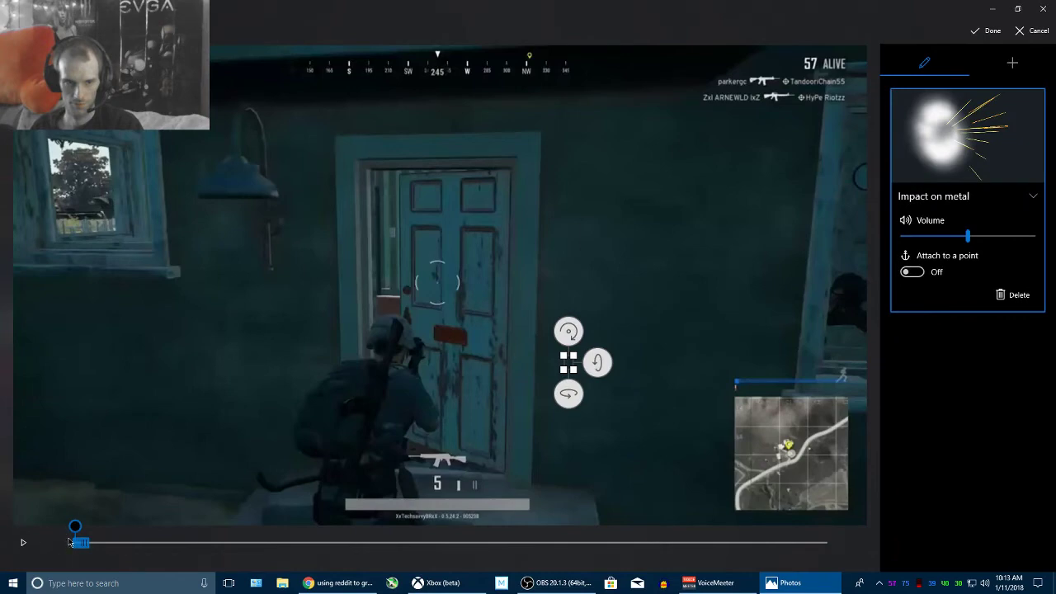
- Shift the Impact on metal effect's range to the late moment when the enemy is in the crosshair and place the effect on the enemy
mouse_move(94, 529)
left_mouse_down()
mouse_move(630, 517)
mouse_move(392, 530)
left_mouse_up()
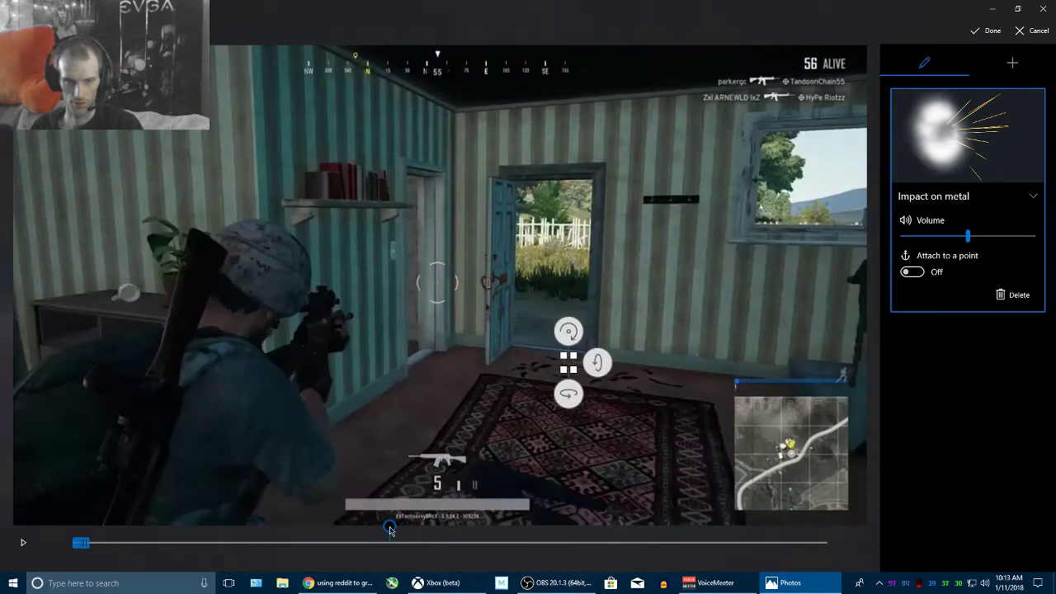
left_click_drag(391, 532, 833, 513)
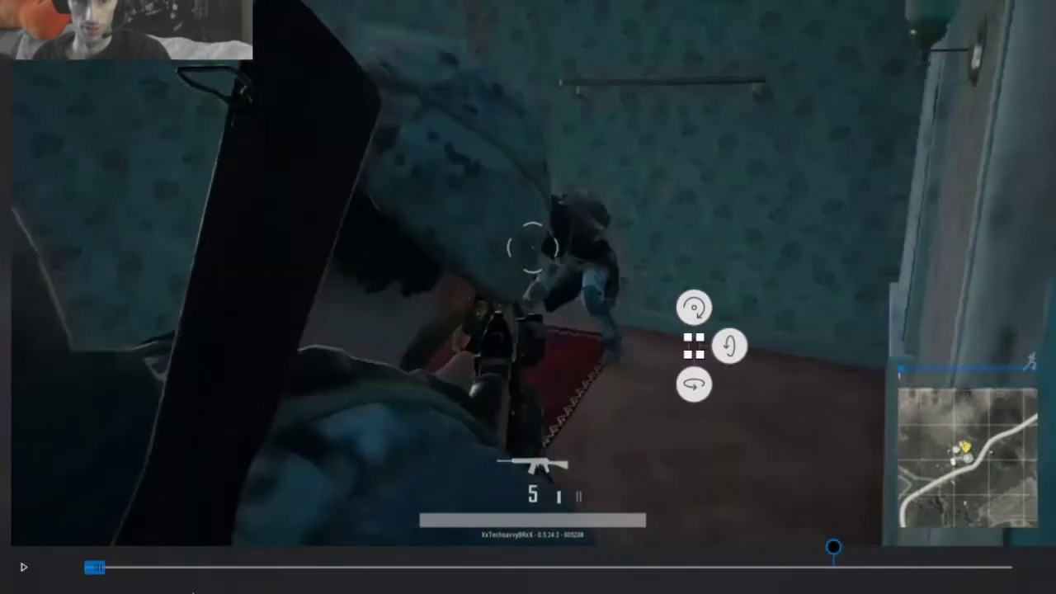
mouse_move(91, 573)
left_mouse_down()
mouse_move(377, 566)
mouse_move(286, 568)
left_mouse_up()
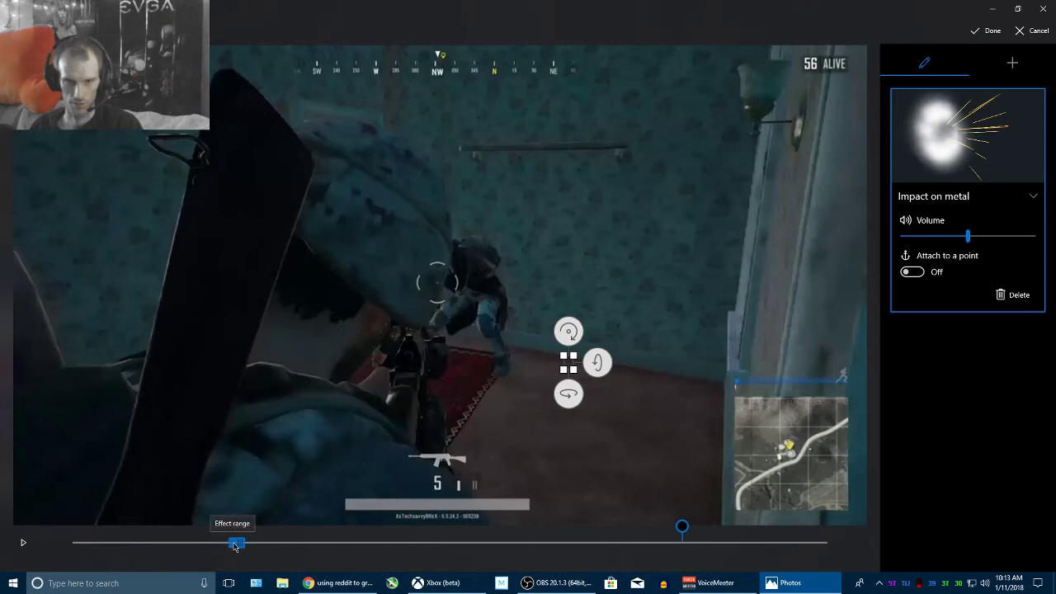
left_click_drag(238, 544, 682, 525)
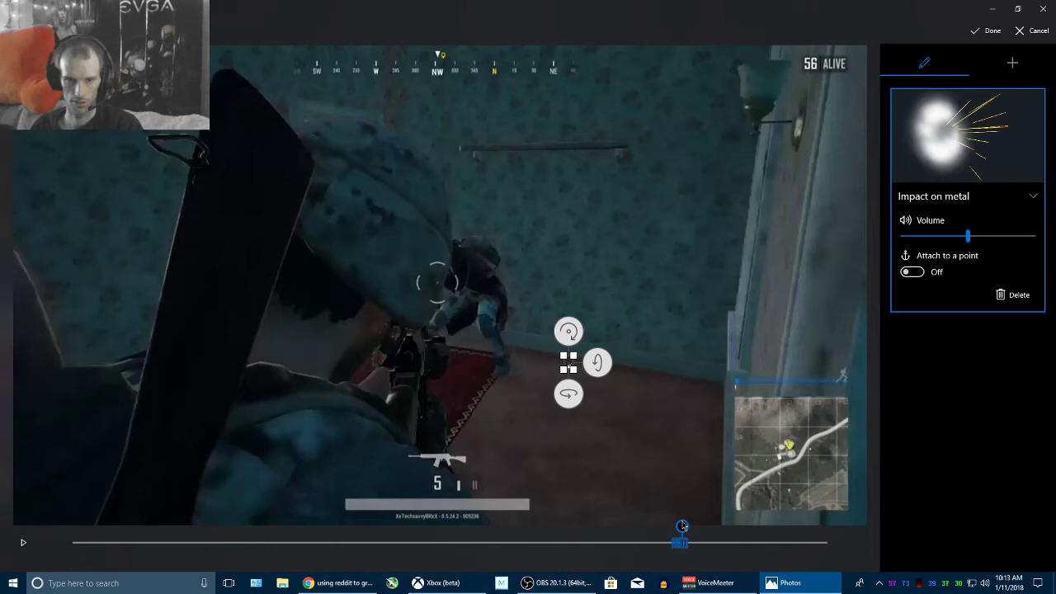
left_click_drag(575, 360, 468, 286)
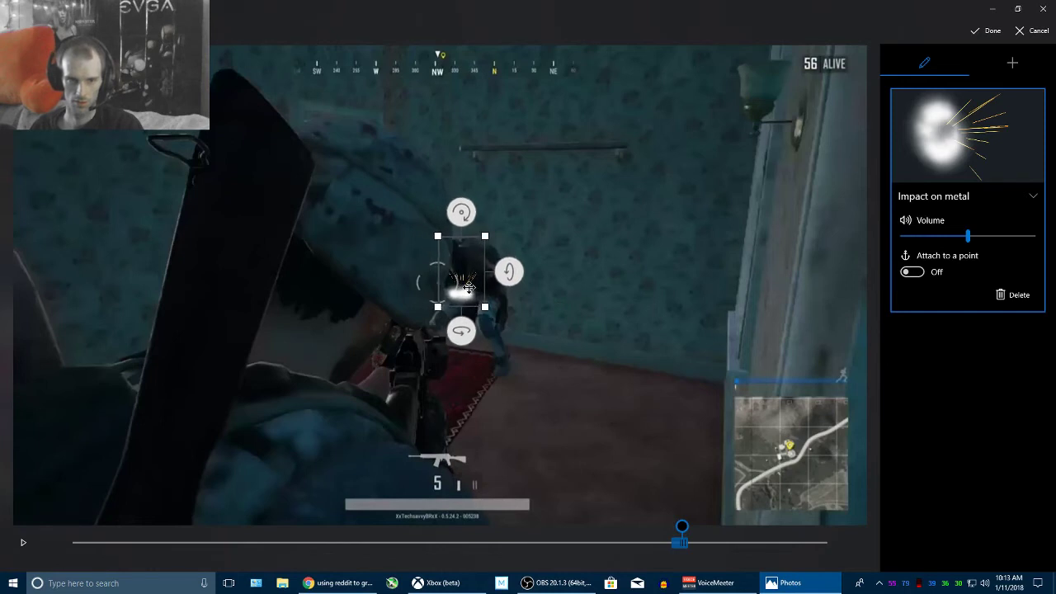
- Move the Impact on metal effect to the moment the enemy is hit, attach it slightly enlarged to a point there and save the 3D effects
left_click_drag(681, 526, 676, 525)
left_click_drag(676, 525, 694, 525)
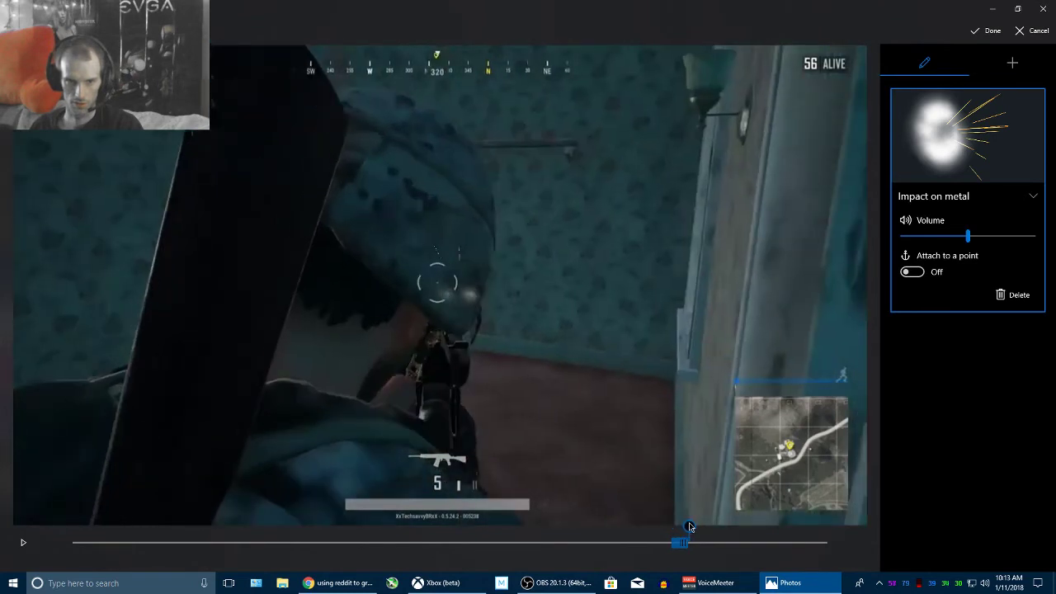
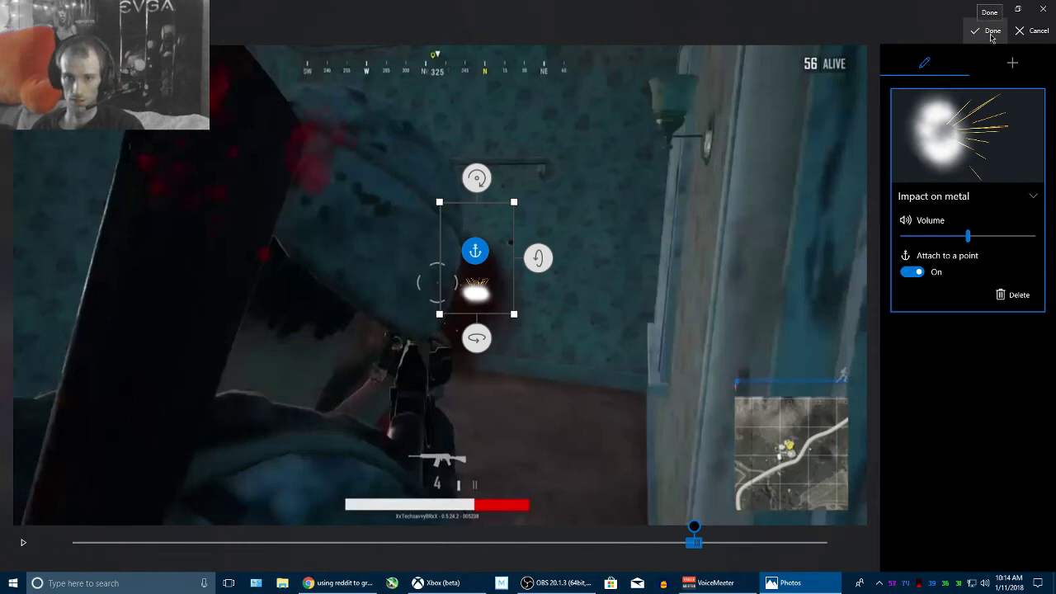
left_click(993, 33)
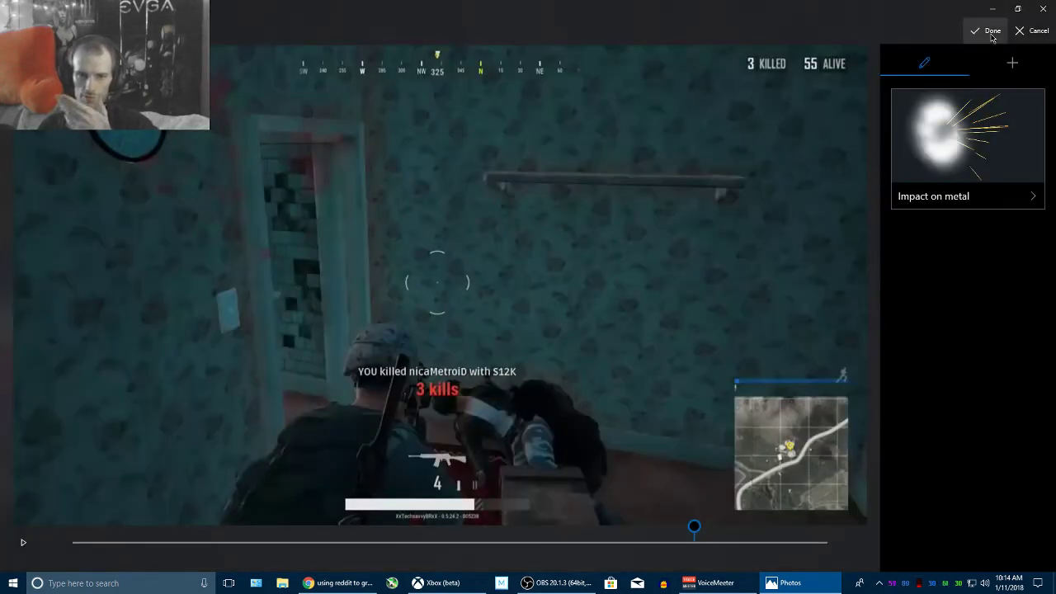
left_click(992, 33)
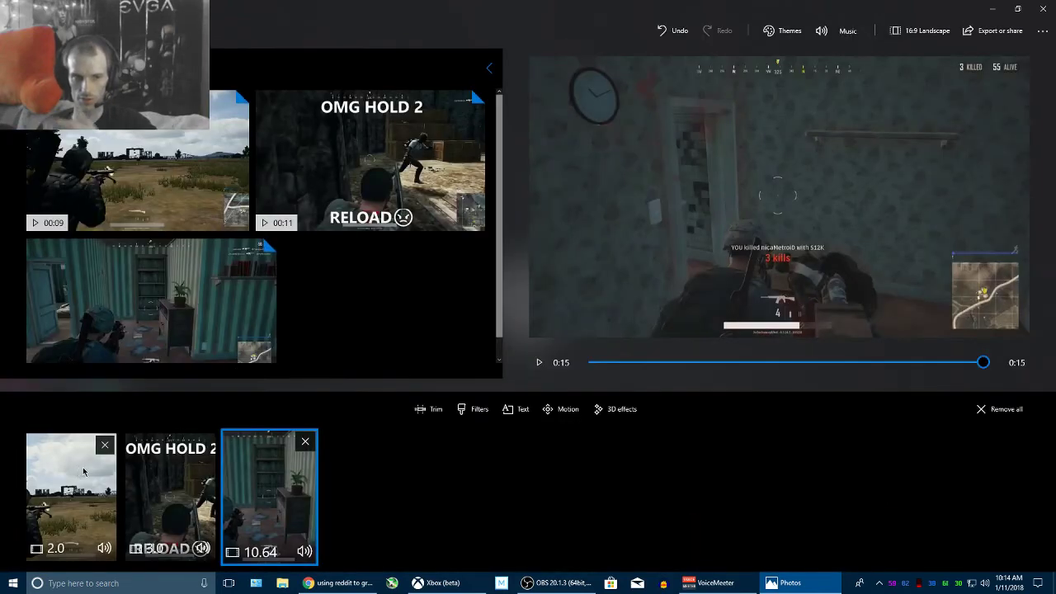
- Play the video from the first clip and replay its final seconds to check the Impact on metal effect
left_click(87, 472)
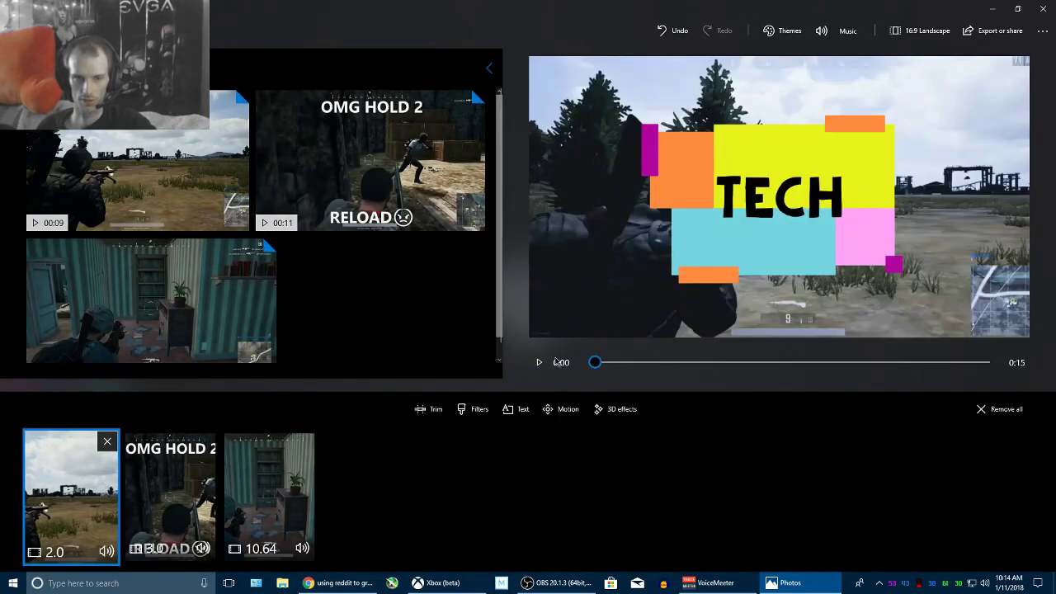
left_click(538, 363)
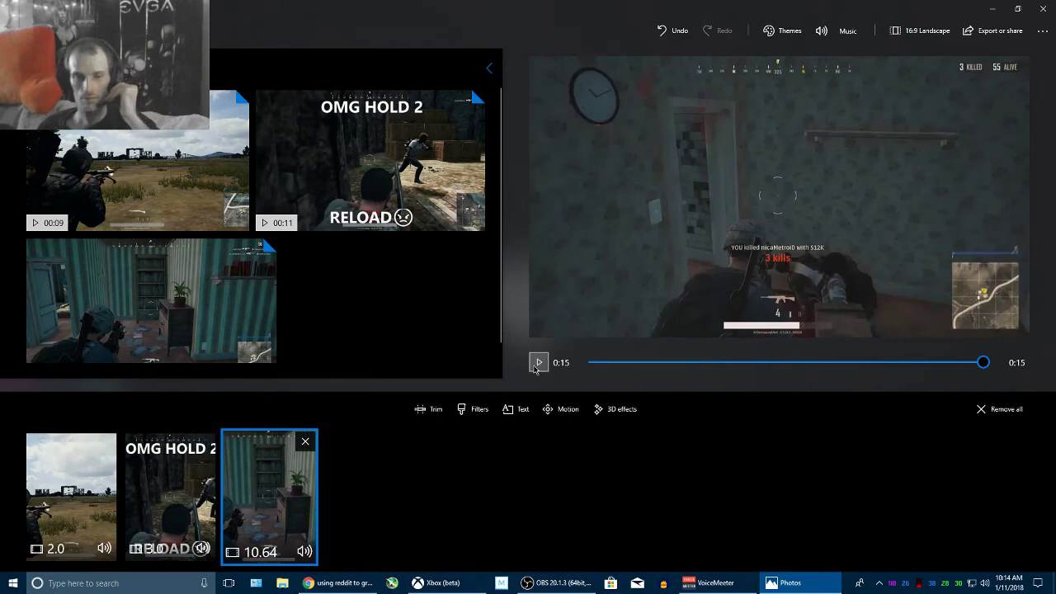
left_click(921, 363)
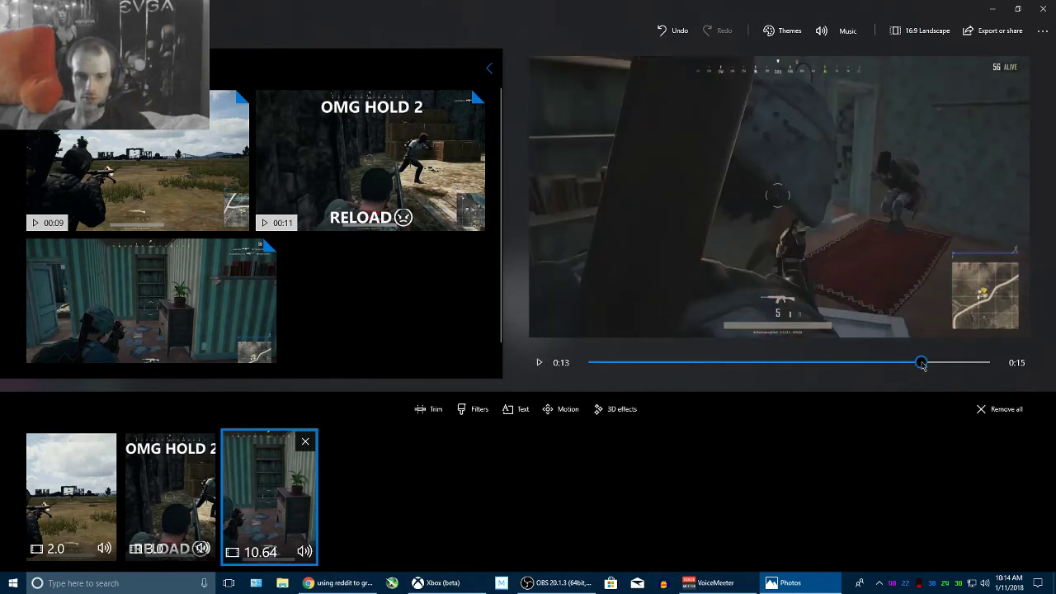
left_click(537, 362)
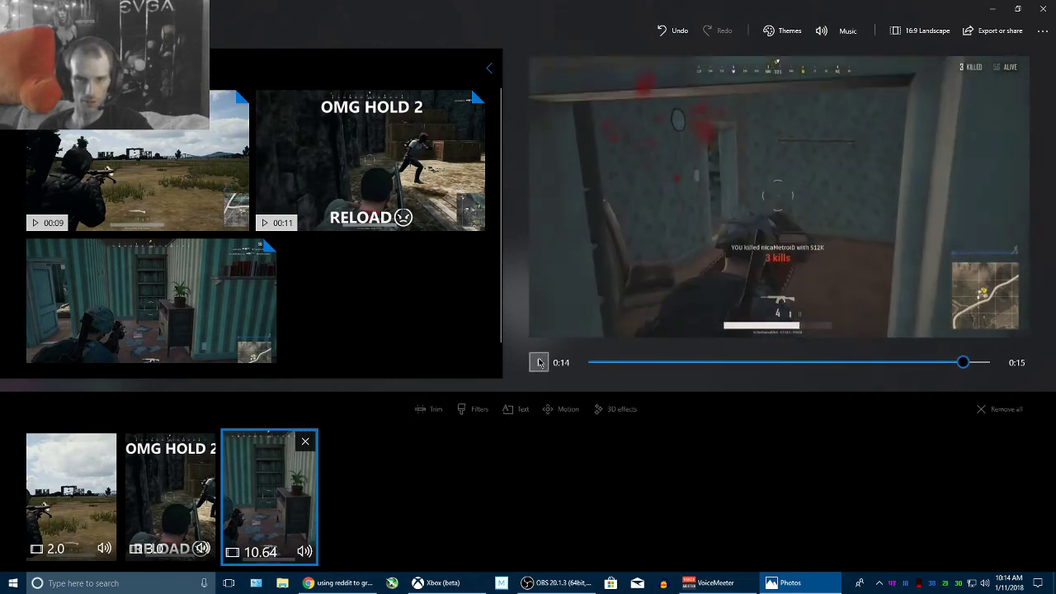
left_click_drag(983, 363, 971, 370)
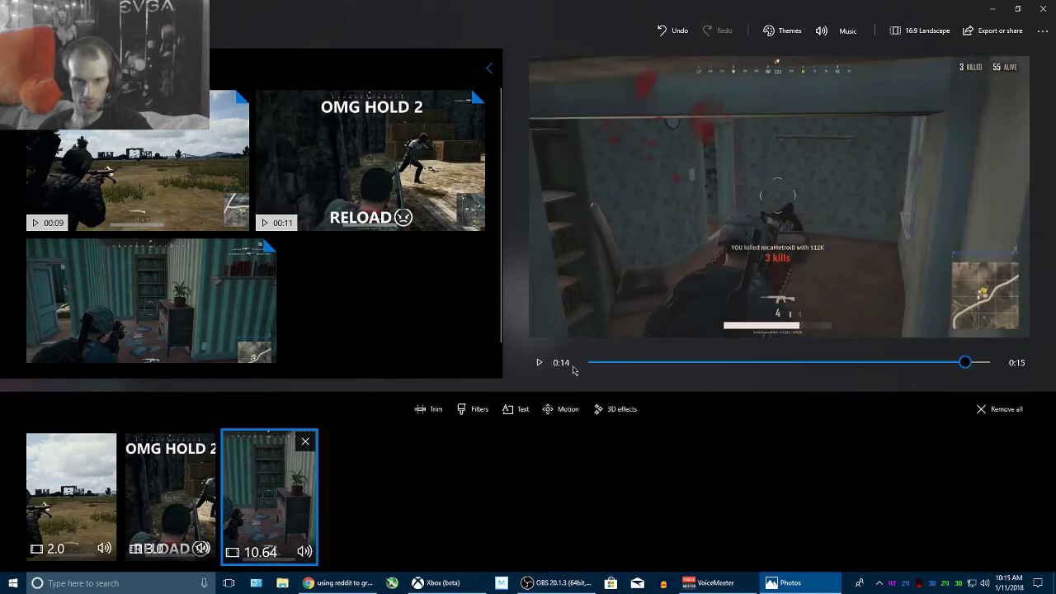
left_click_drag(965, 368, 932, 367)
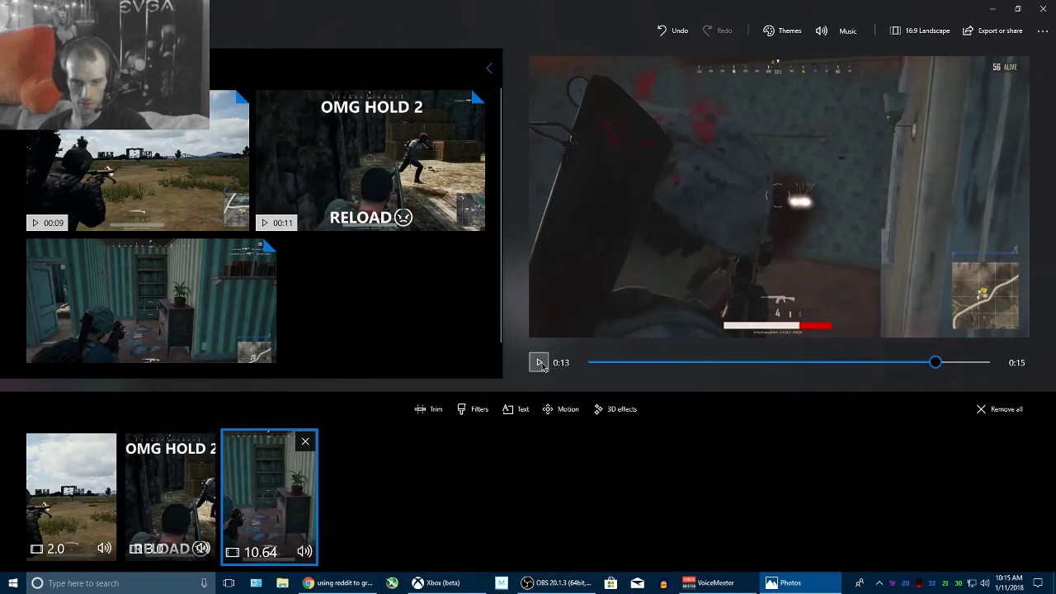
left_click(539, 363)
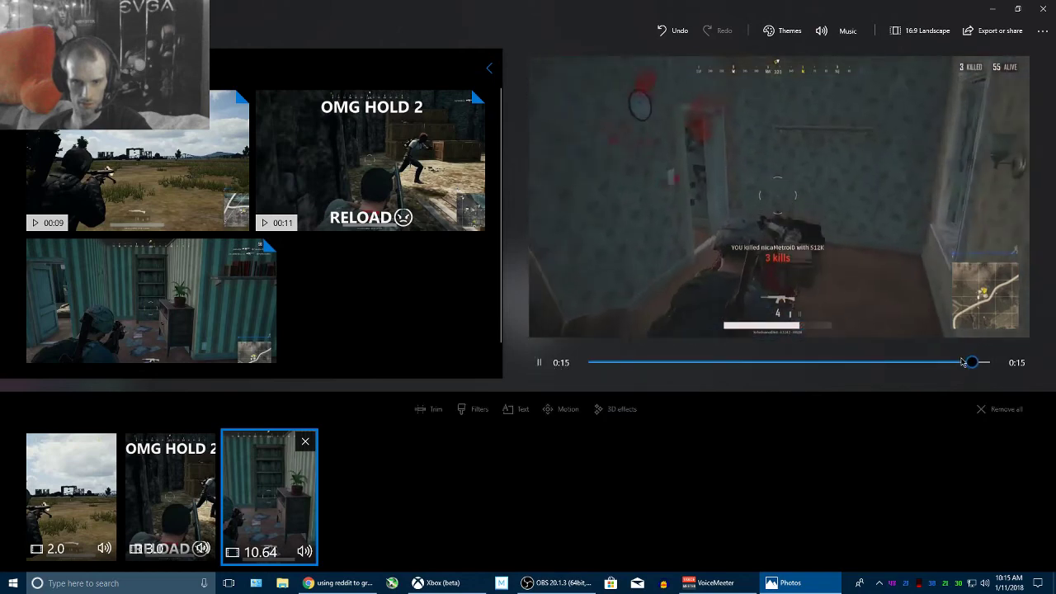
left_click(934, 366)
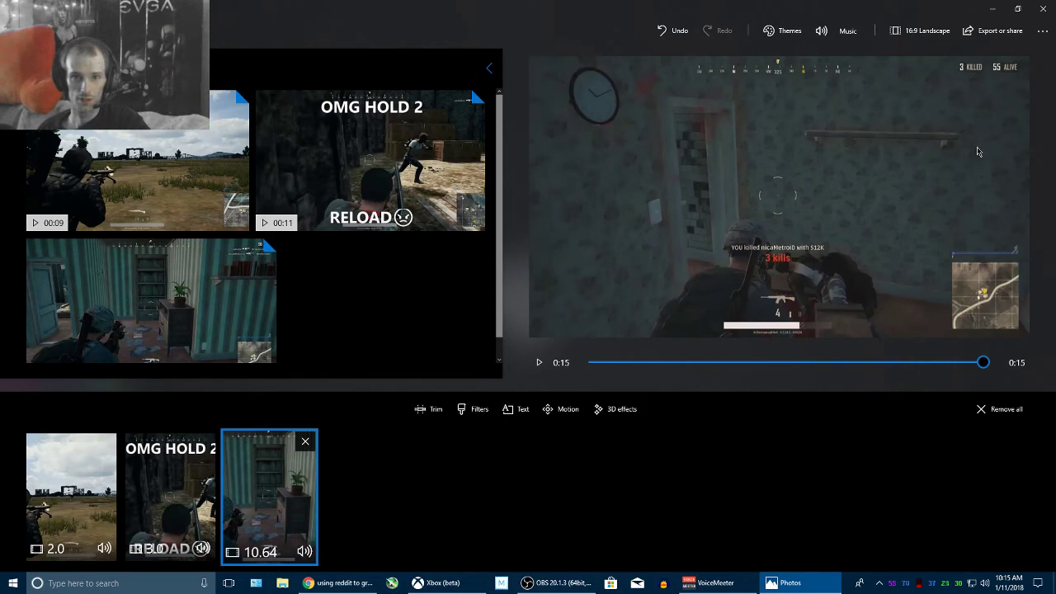
- View the file size options for exporting or sharing the video and close them without exporting
left_click(985, 31)
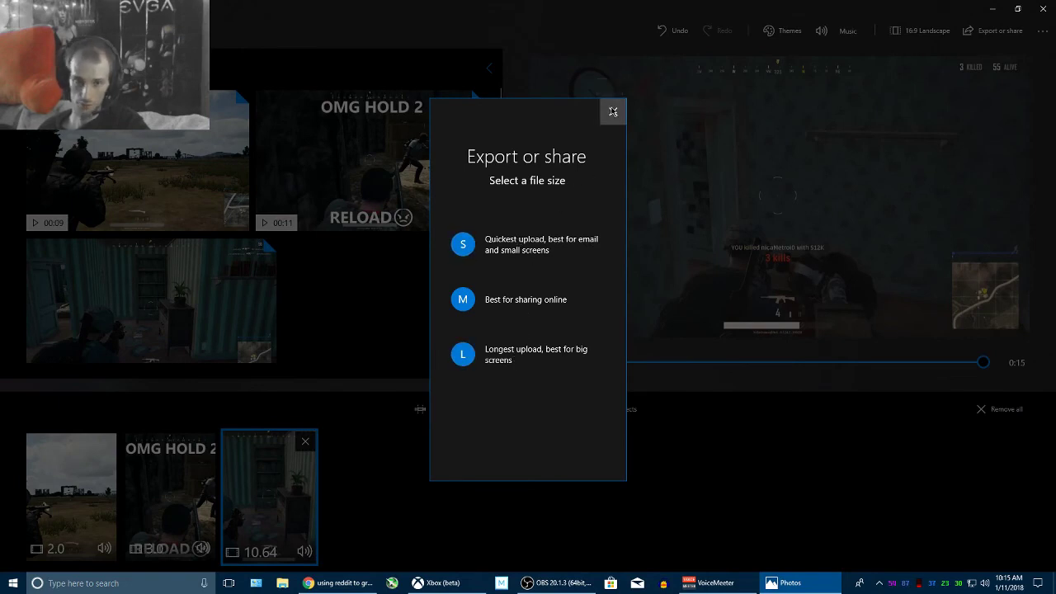
left_click(613, 110)
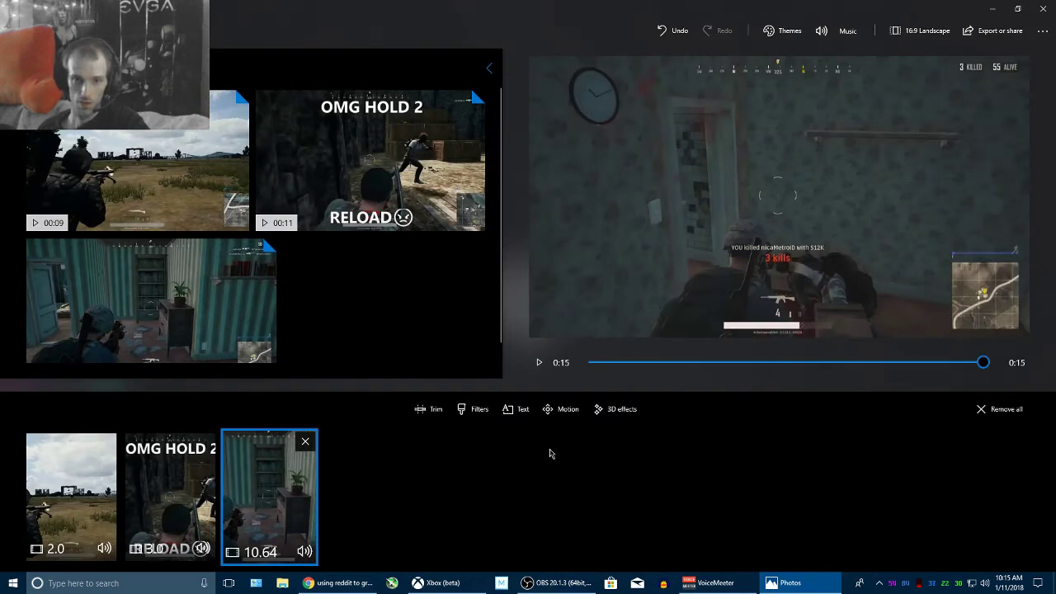